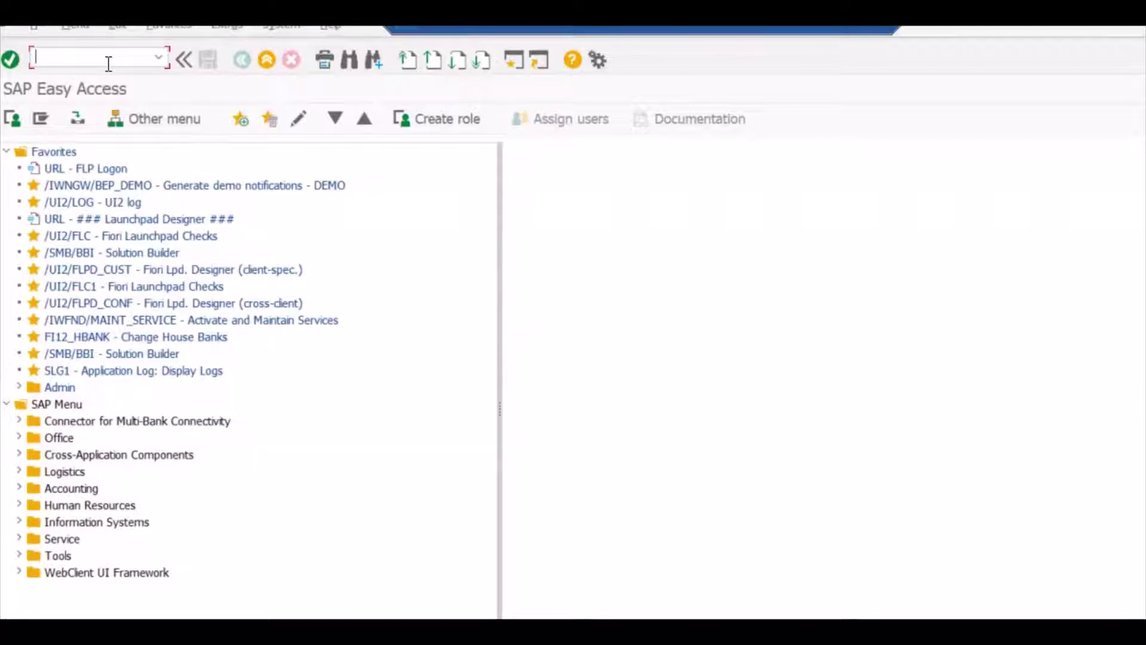
Launch the ANST customer code detection tool with the anst command.
type("anst")
key("Return")
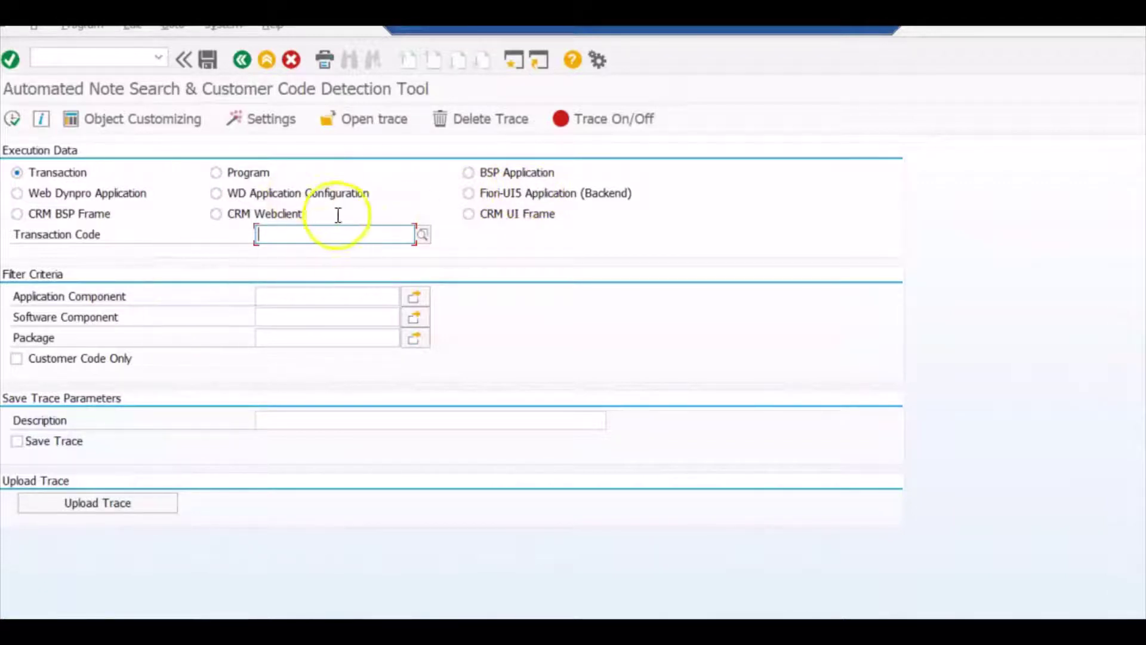
After trying Program, set the trace target to transaction ME21N and execute the trace.
left_click(216, 173)
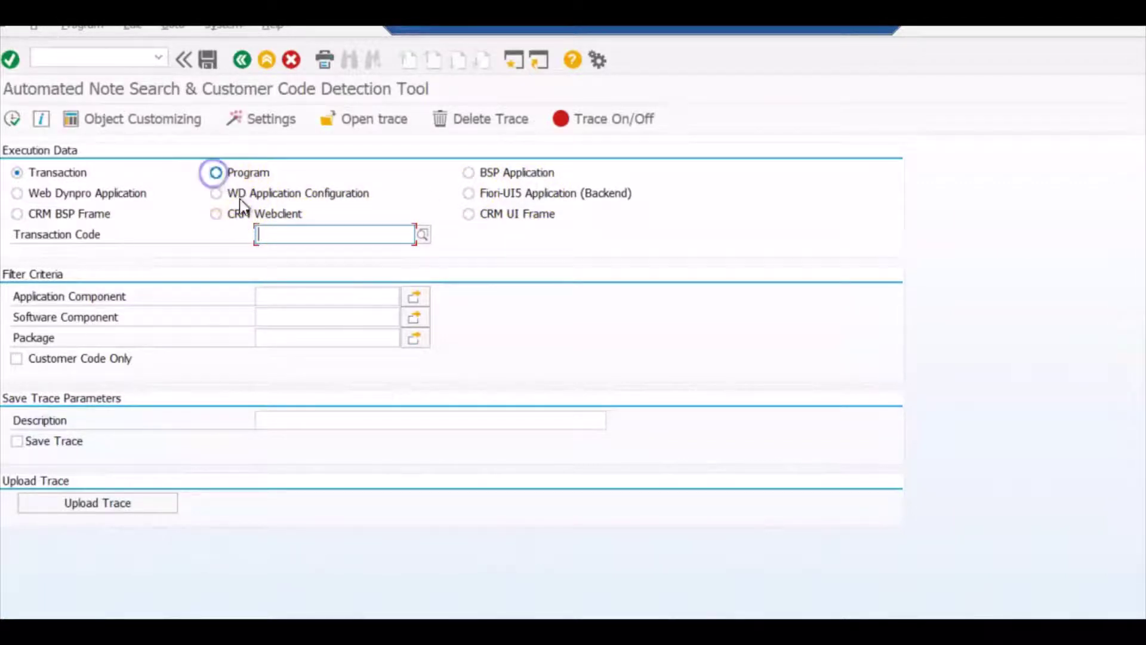
left_click(293, 233)
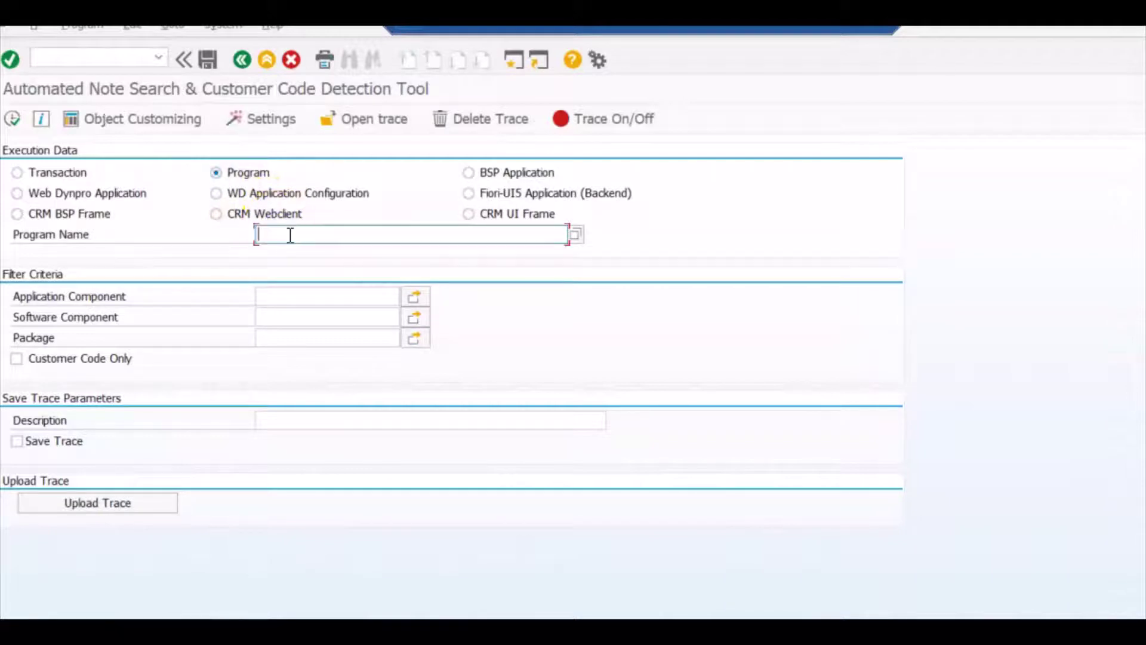
left_click(16, 174)
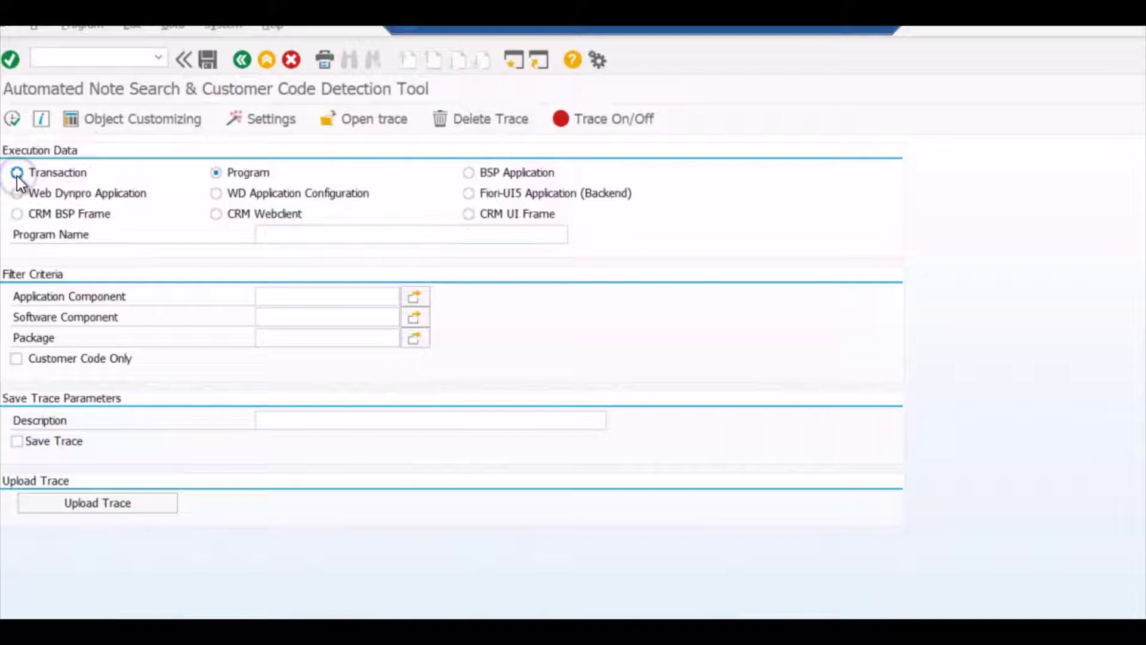
left_click(285, 241)
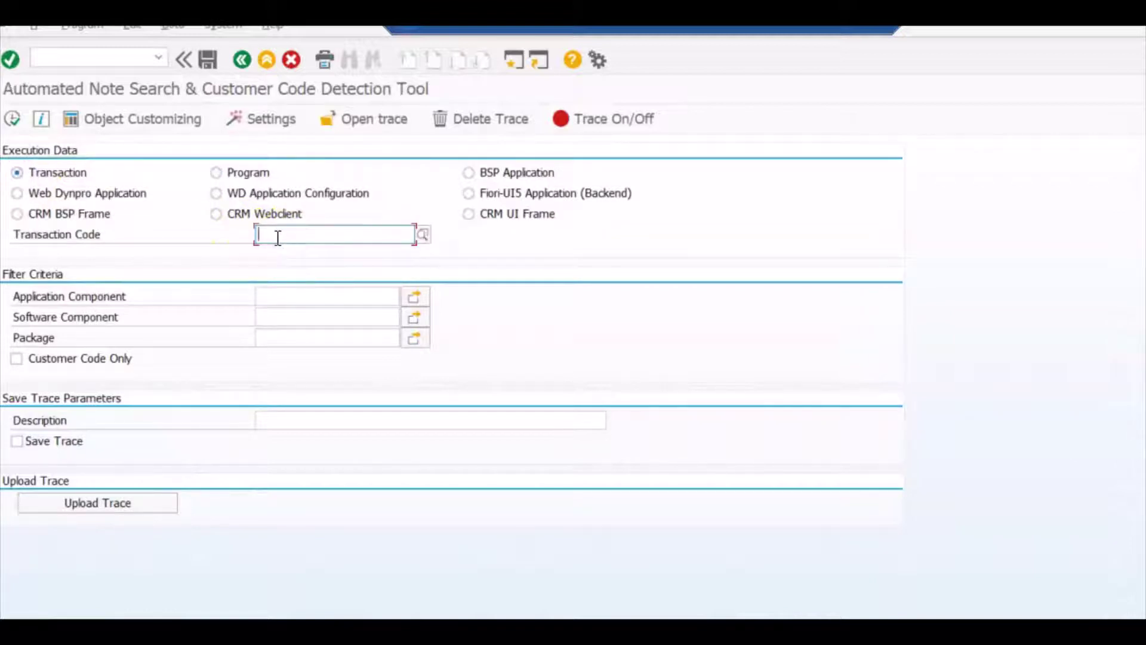
type("me21n")
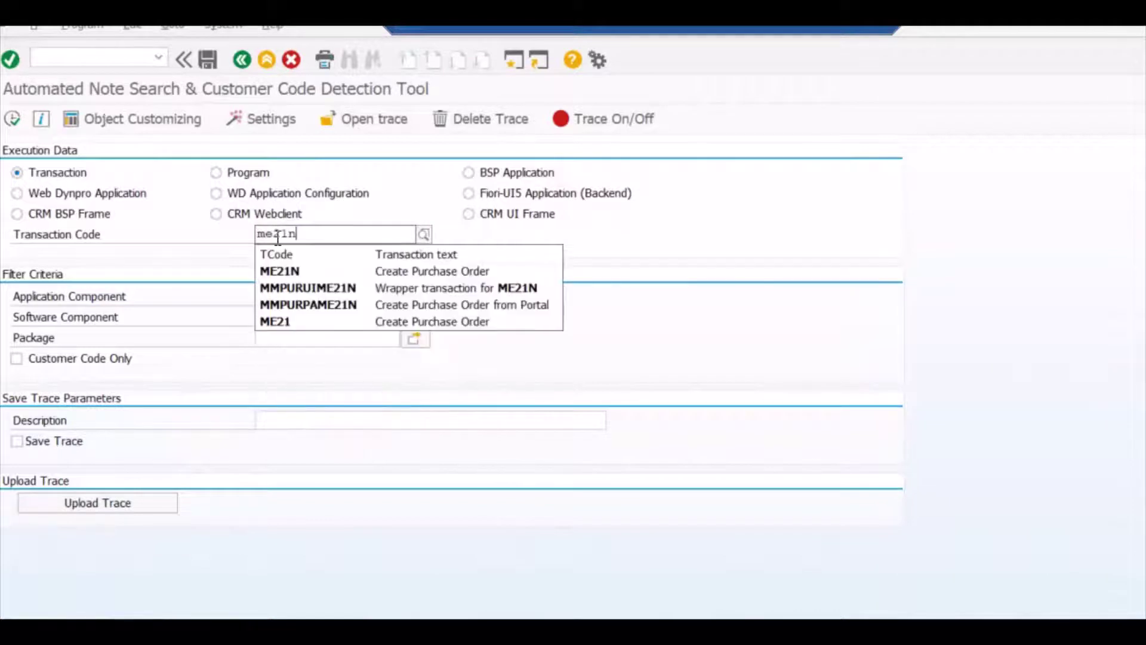
left_click(279, 271)
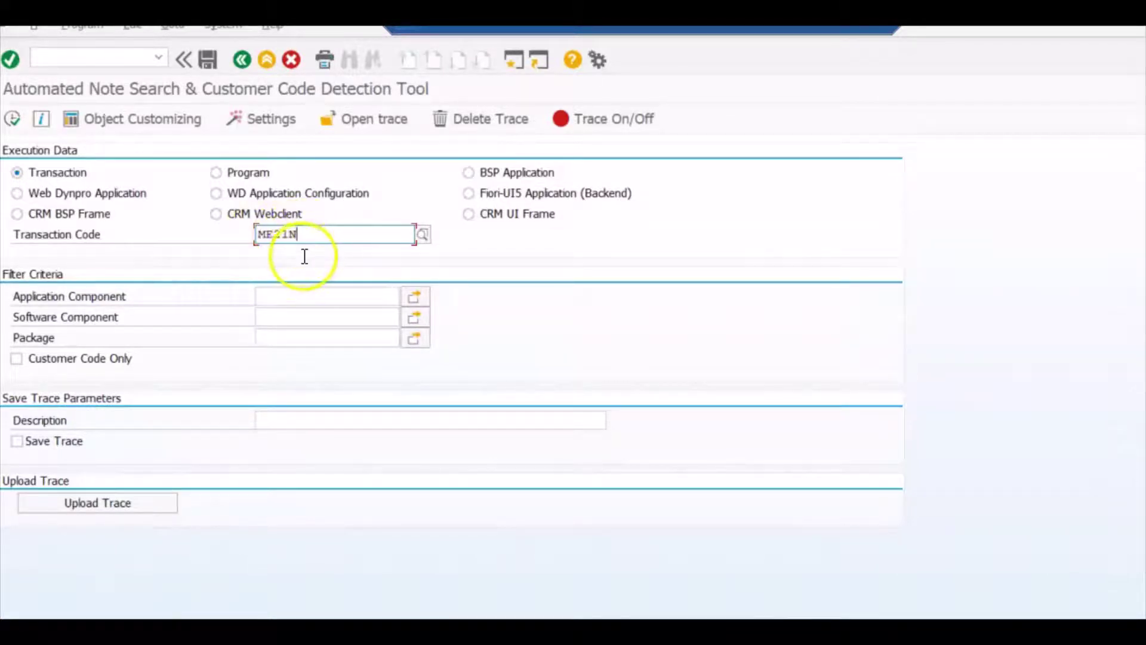
left_click(11, 119)
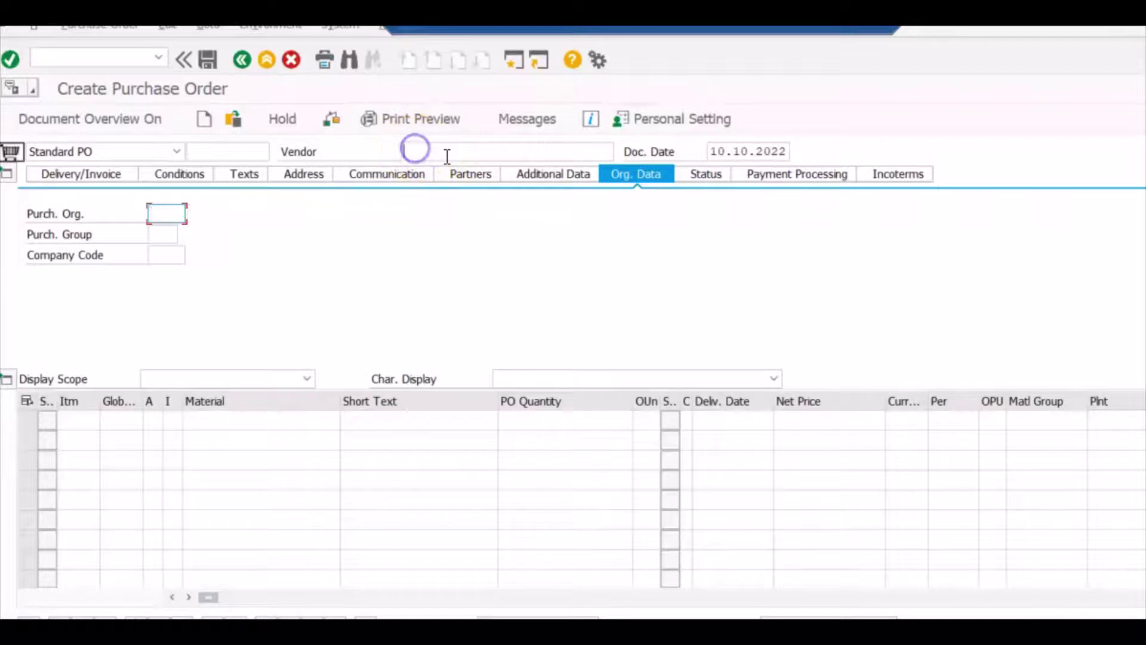
Put the cursor in the Vendor field of the empty Standard PO.
left_click(417, 150)
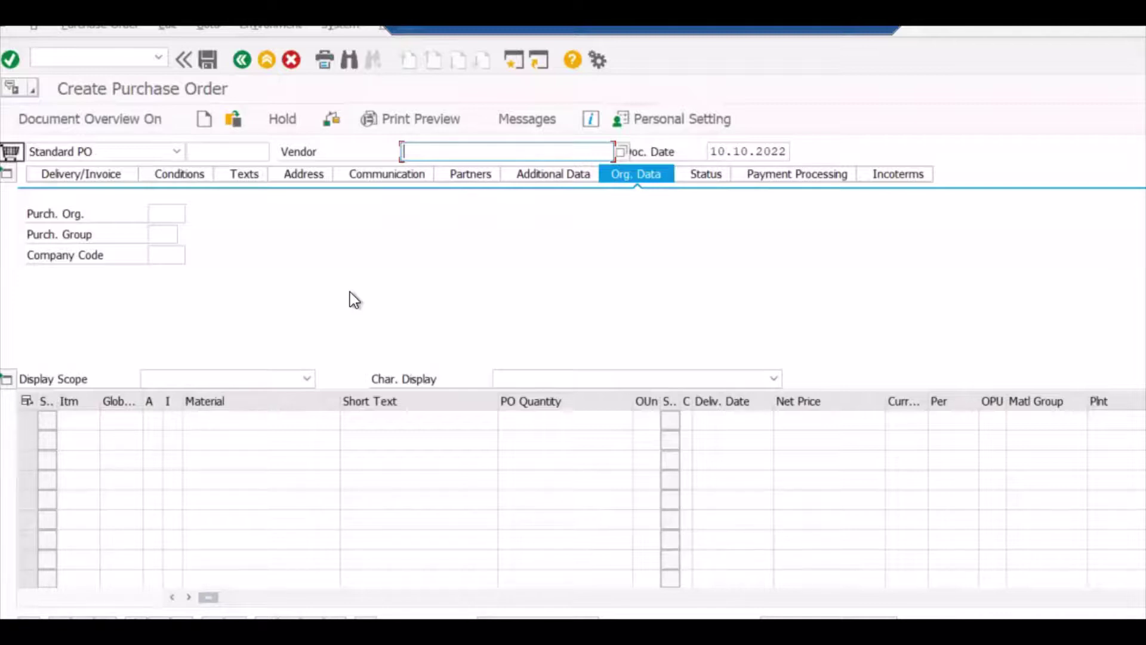
Fill the header: supplier from history, purchasing org 1710, group Z01, company code 1710.
key("Down")
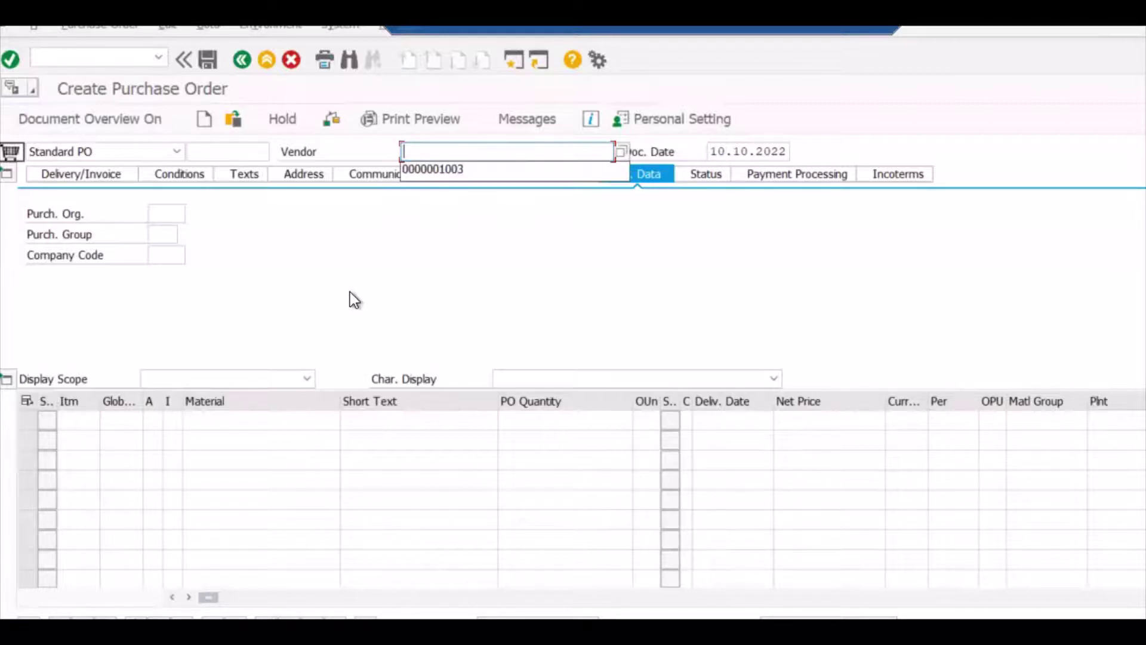
key("Tab")
key("Tab")
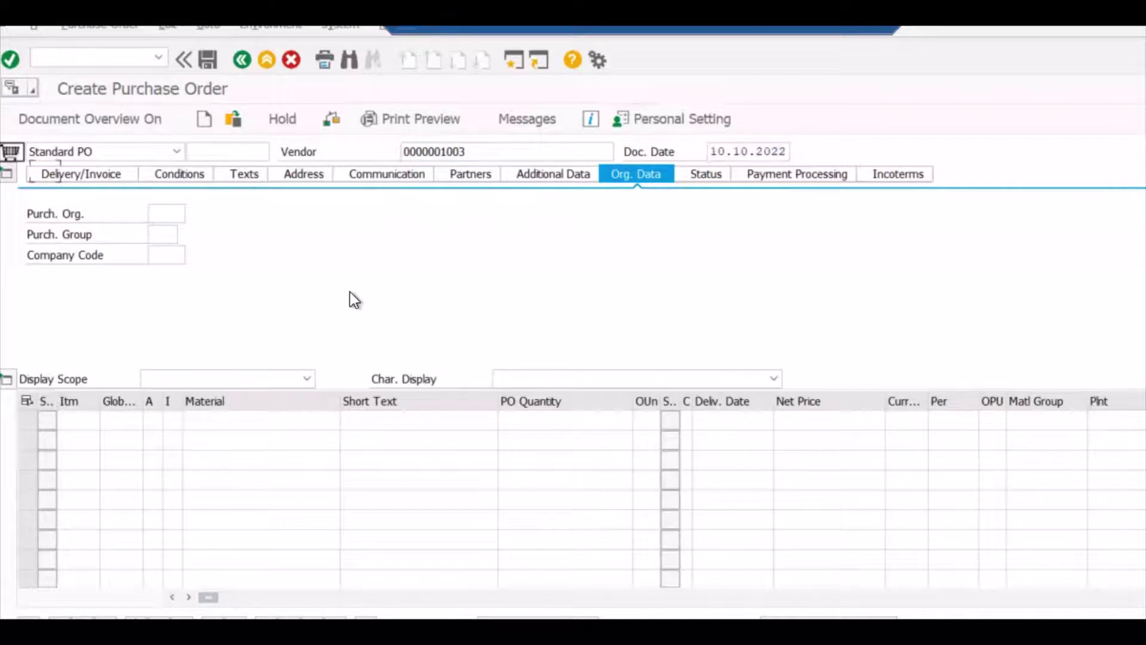
key("Tab")
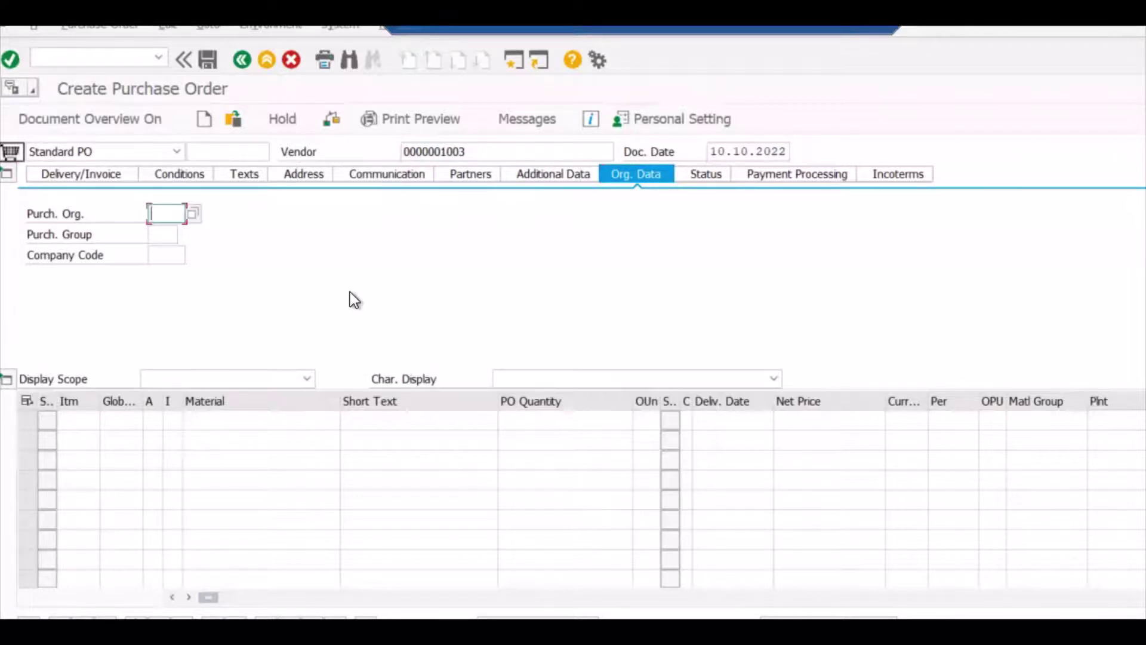
key("BackSpace")
key("Down")
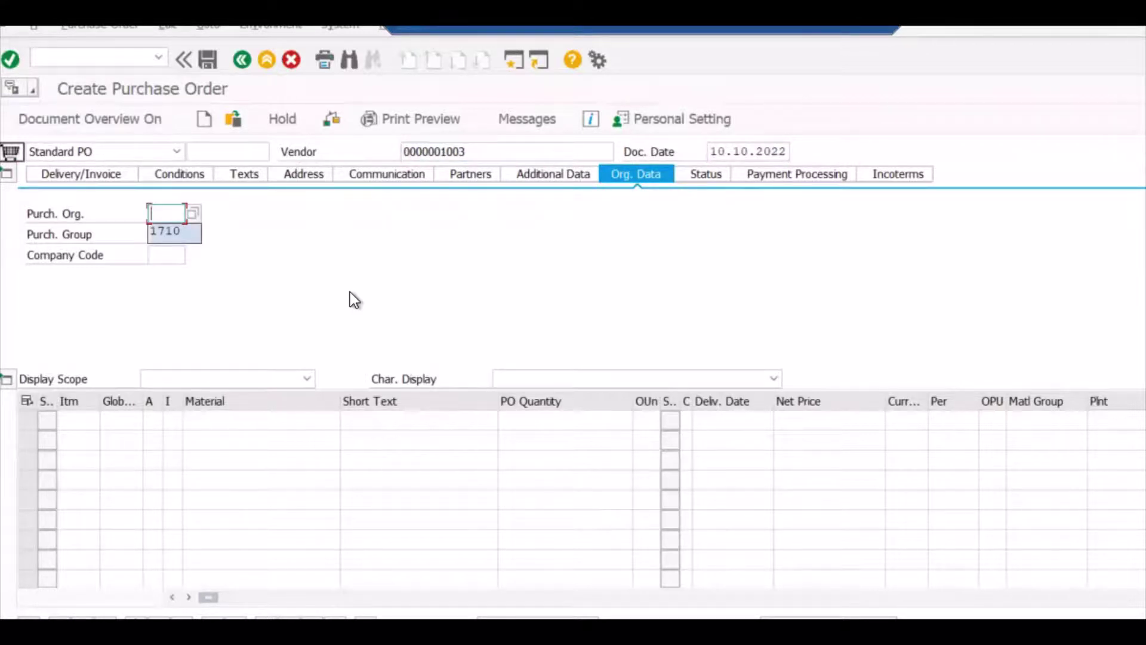
key("Tab")
key("Tab")
key("shift+Tab")
key("BackSpace")
key("Down")
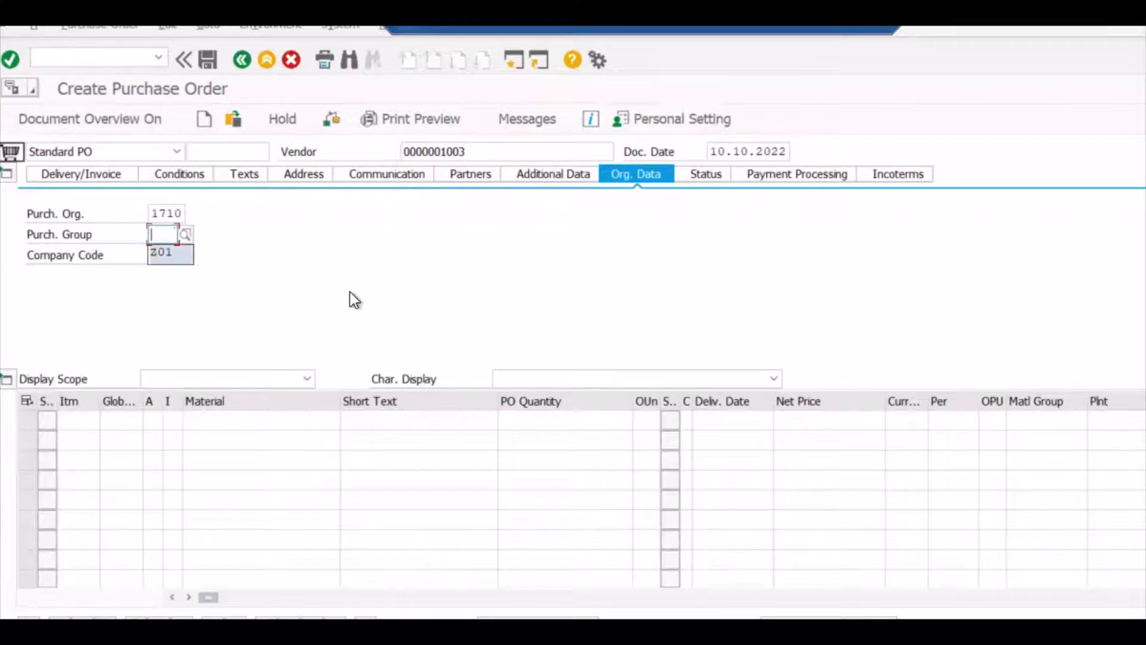
key("Tab")
key("Tab")
key("Tab")
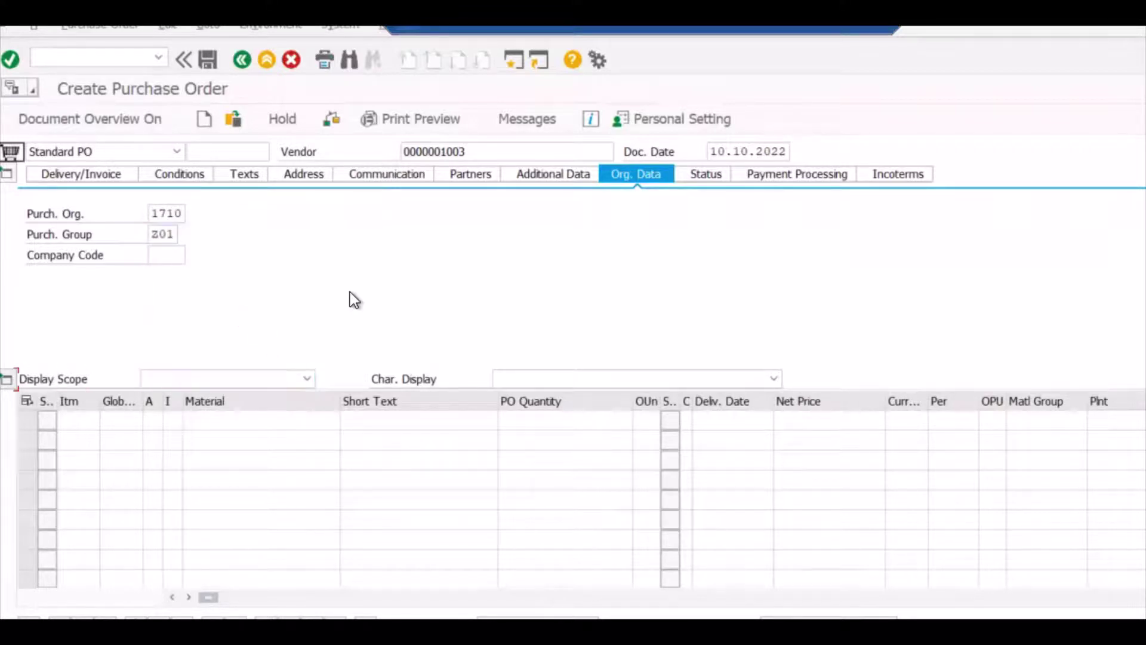
key("shift+Tab")
key("shift+Tab")
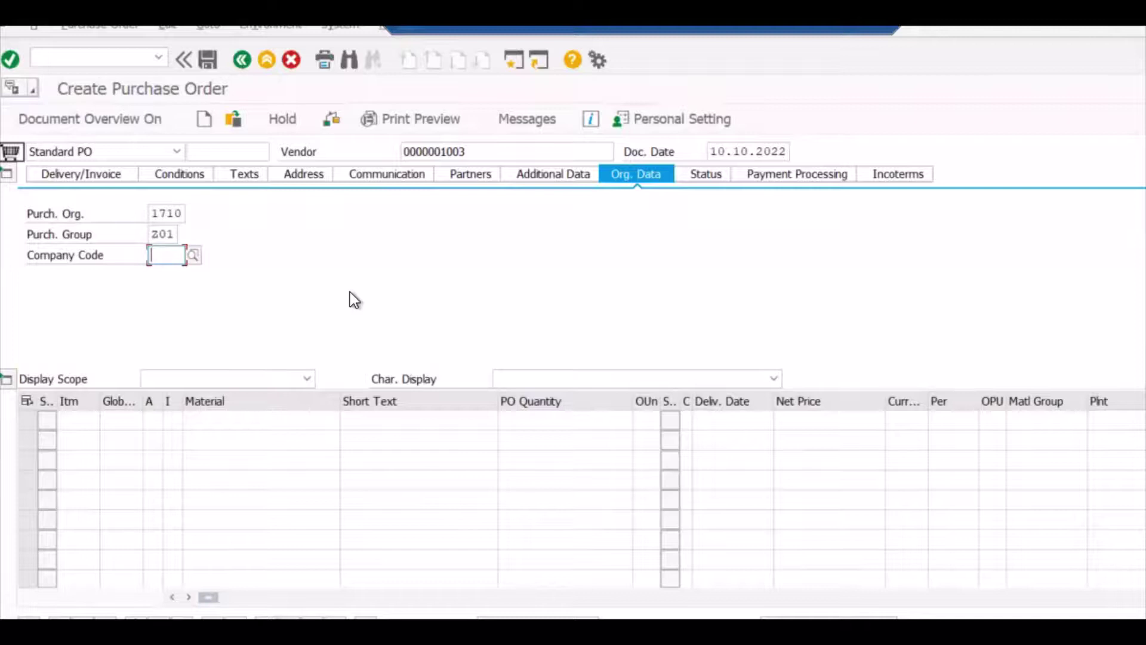
type("1710")
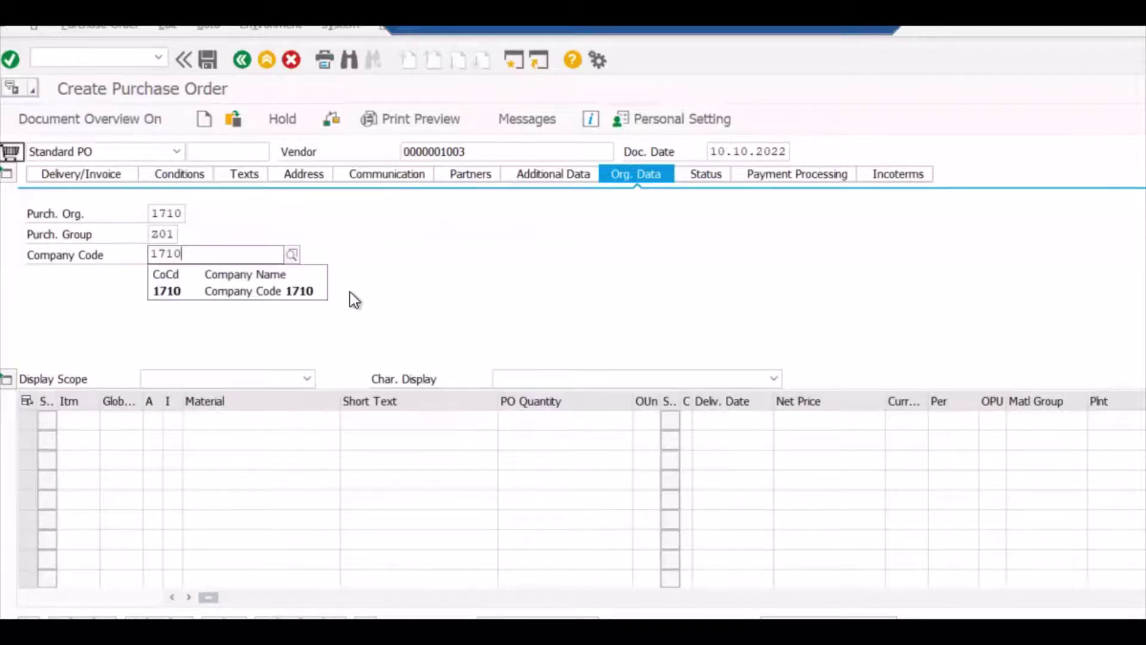
key("Tab")
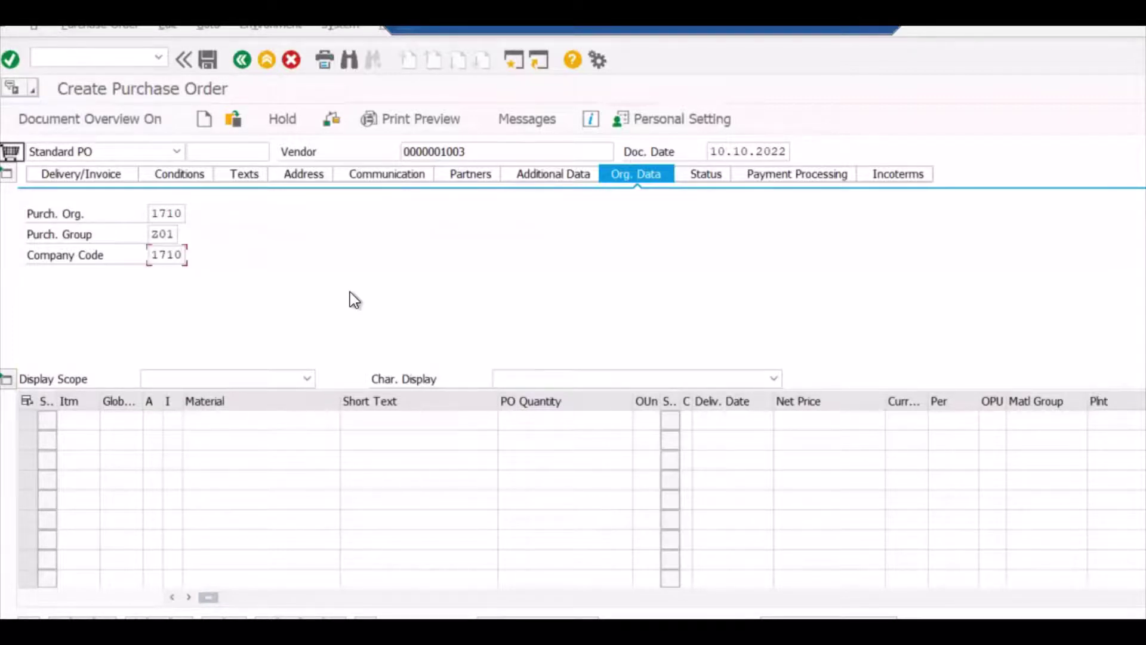
key("Tab")
key("Tab")
key("Tab")
key("Tab")
key("Tab")
key("Tab")
key("Tab")
Add an item for material RM233-1, quantity 10, plant 1710, and validate the order.
type("RM233-1")
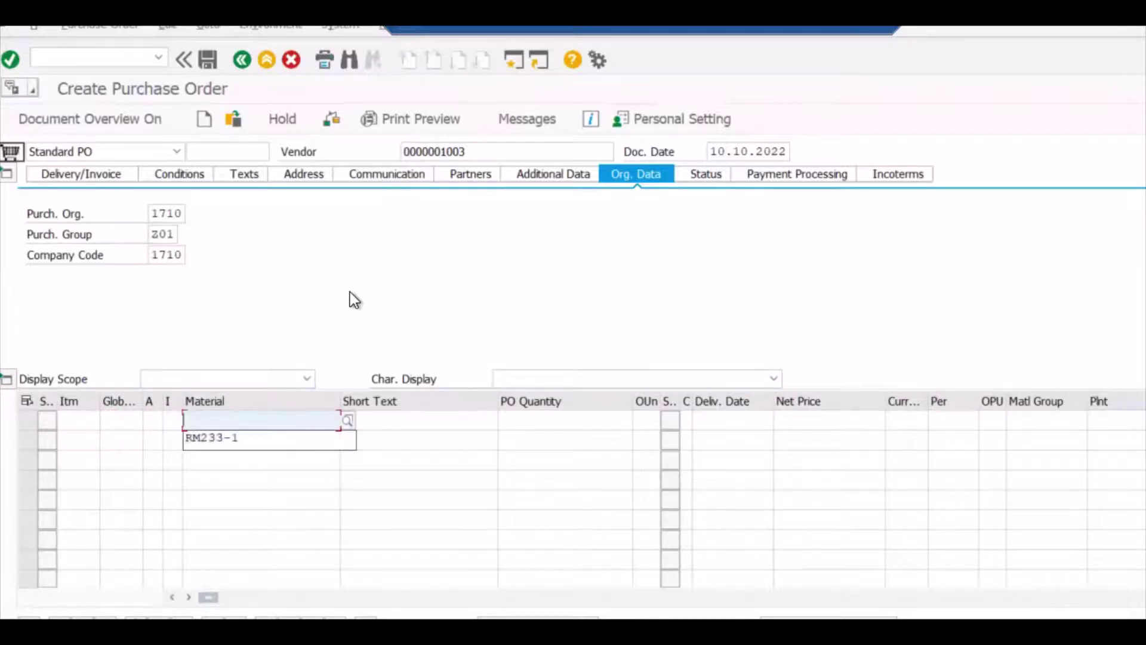
key("Tab")
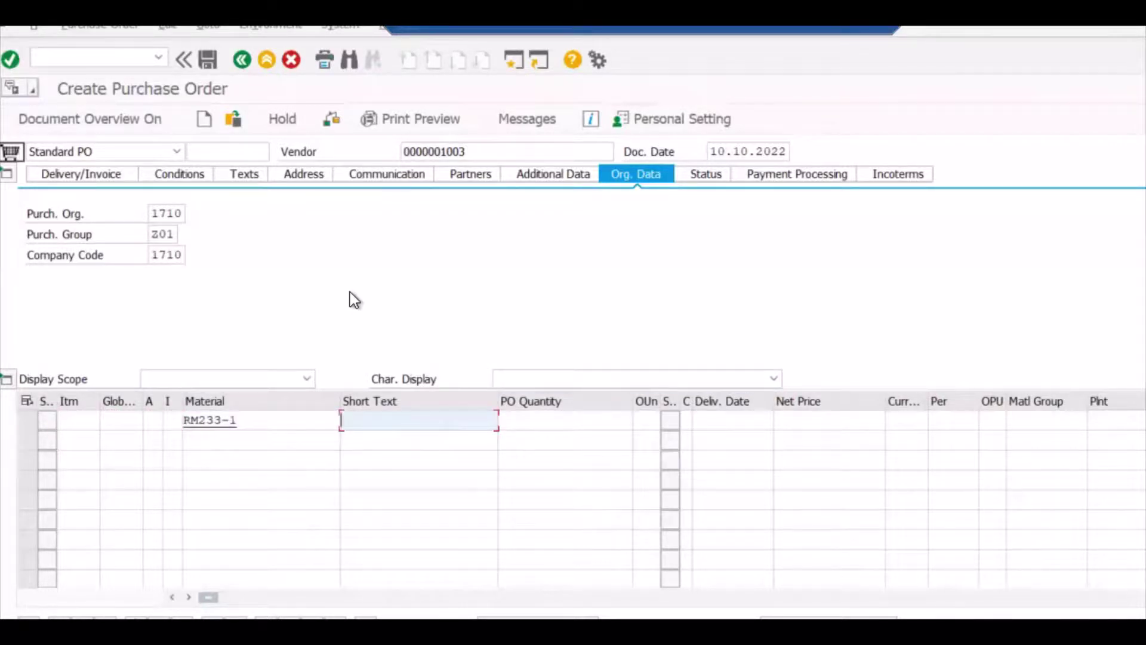
key("Tab")
type("10")
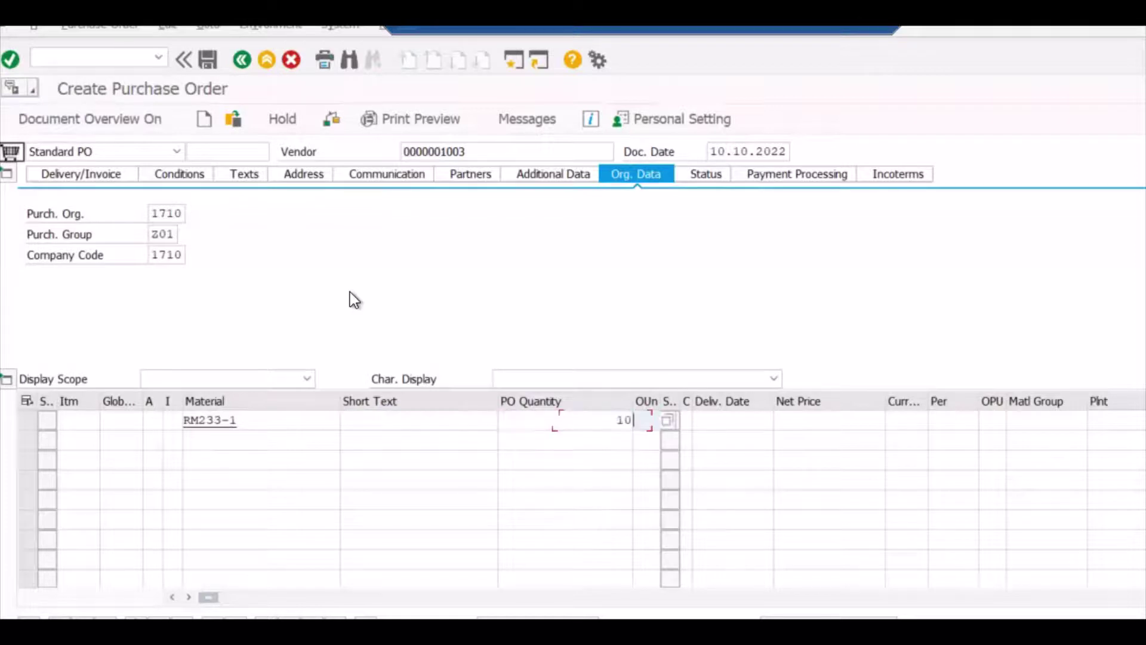
key("Tab")
key("Tab")
key("Tab")
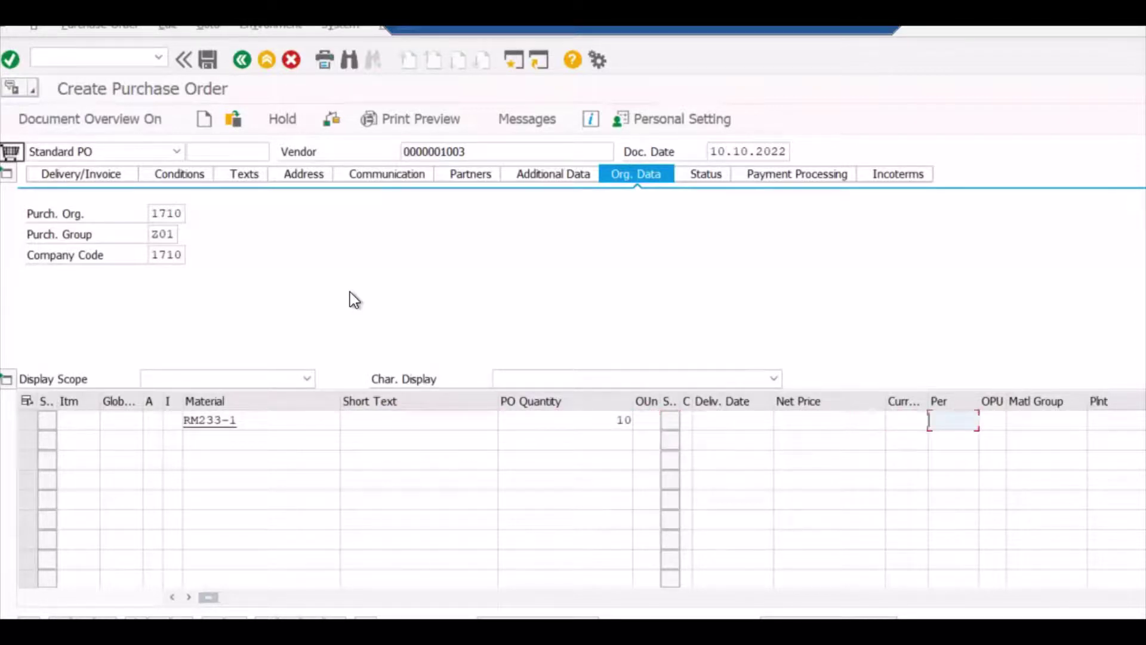
key("Tab")
key("Tab")
key("Tab")
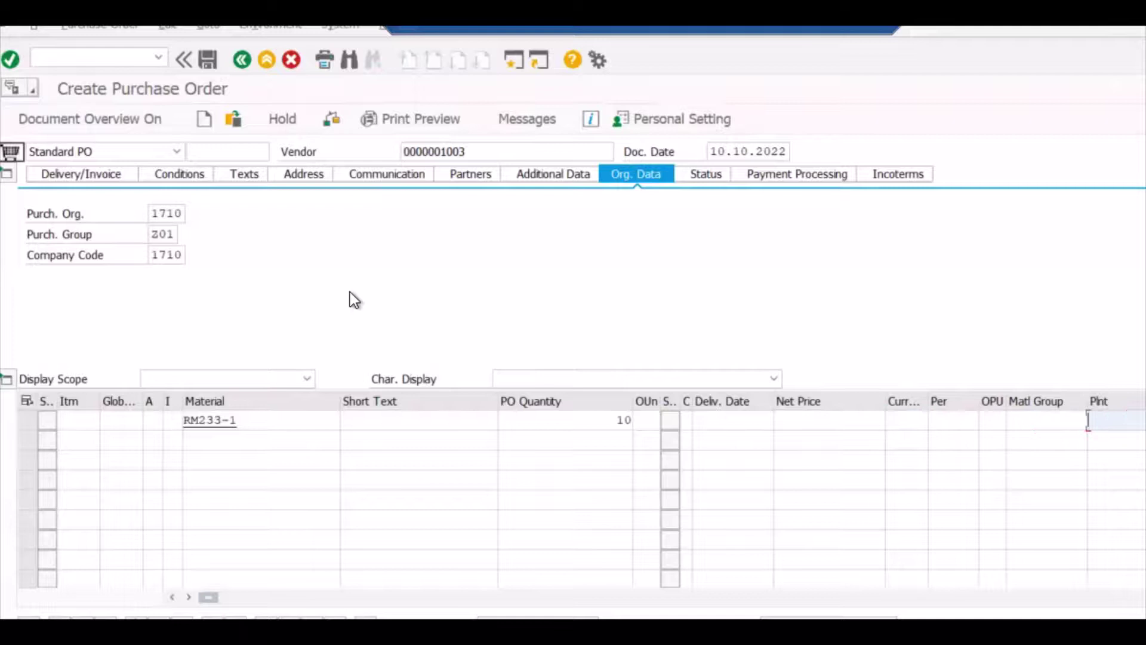
type("1710")
key("Return")
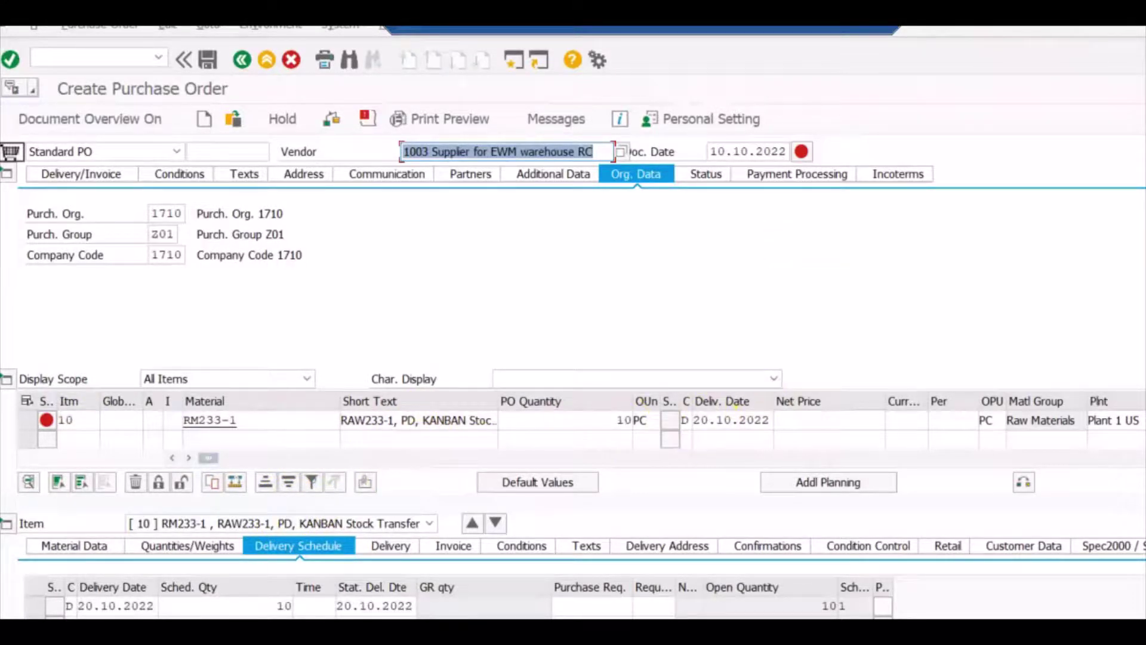
Enlarge the SAP window and give item 10 a net price of 10 INR.
left_click(1114, 27)
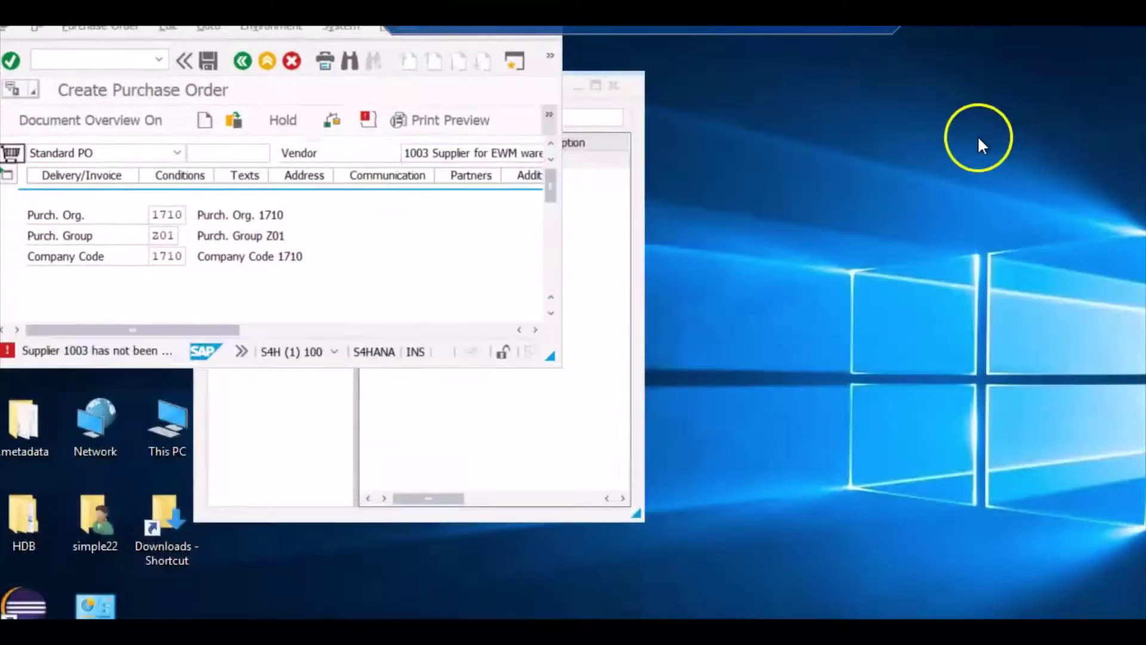
left_click_drag(550, 345, 881, 526)
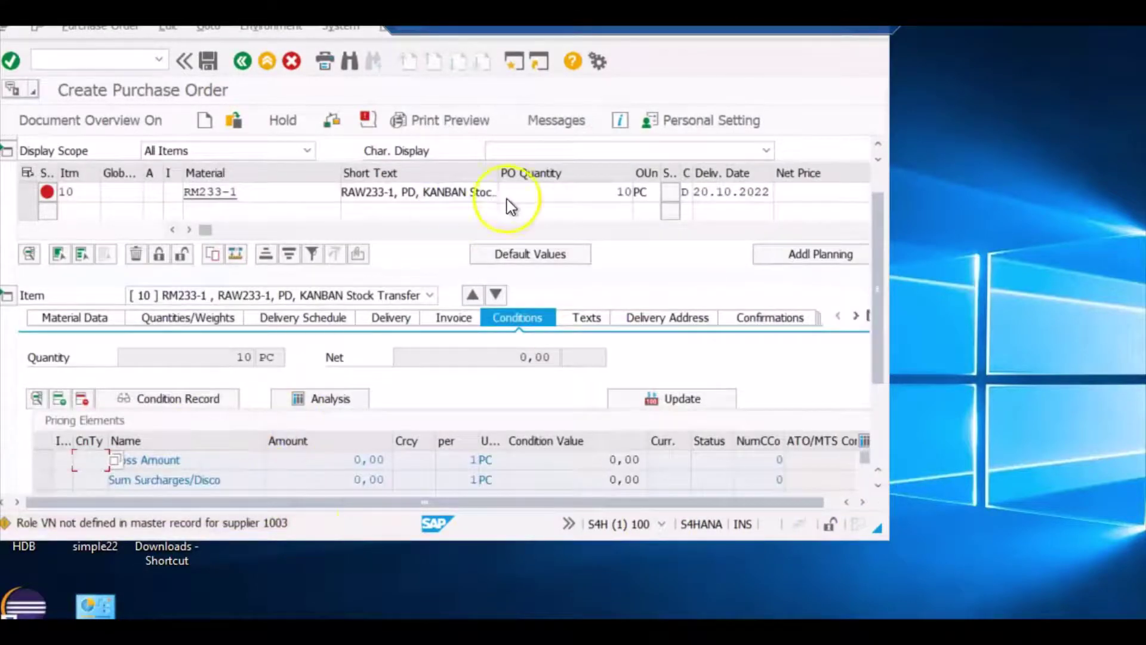
left_click(556, 190)
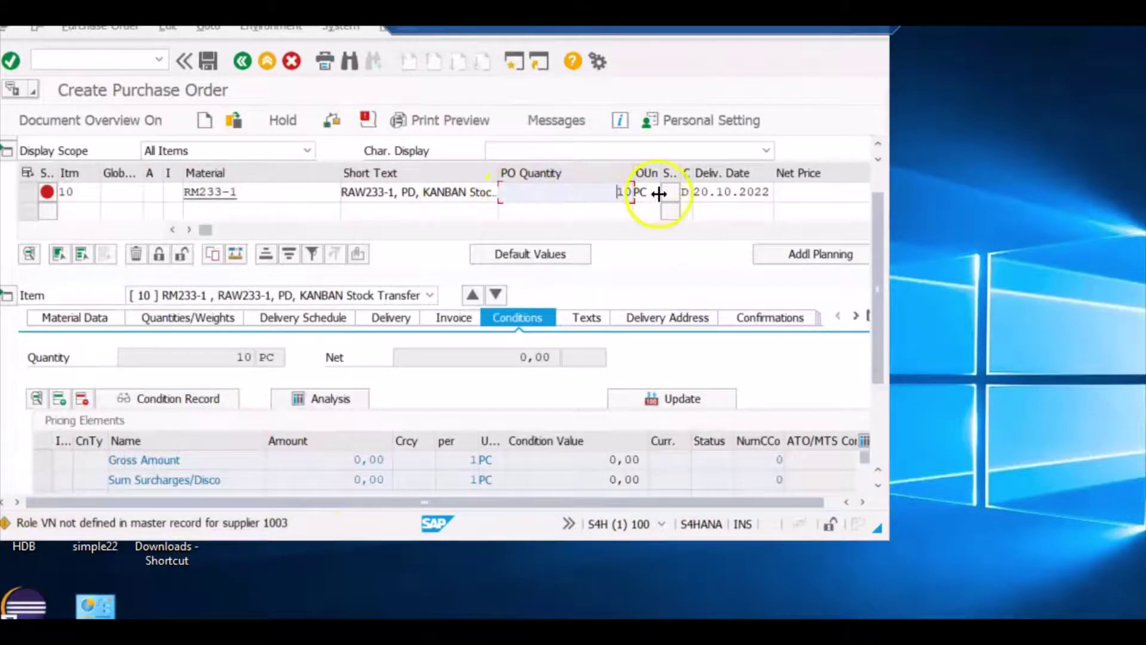
key("Tab")
key("Tab")
key("Tab")
key("Tab")
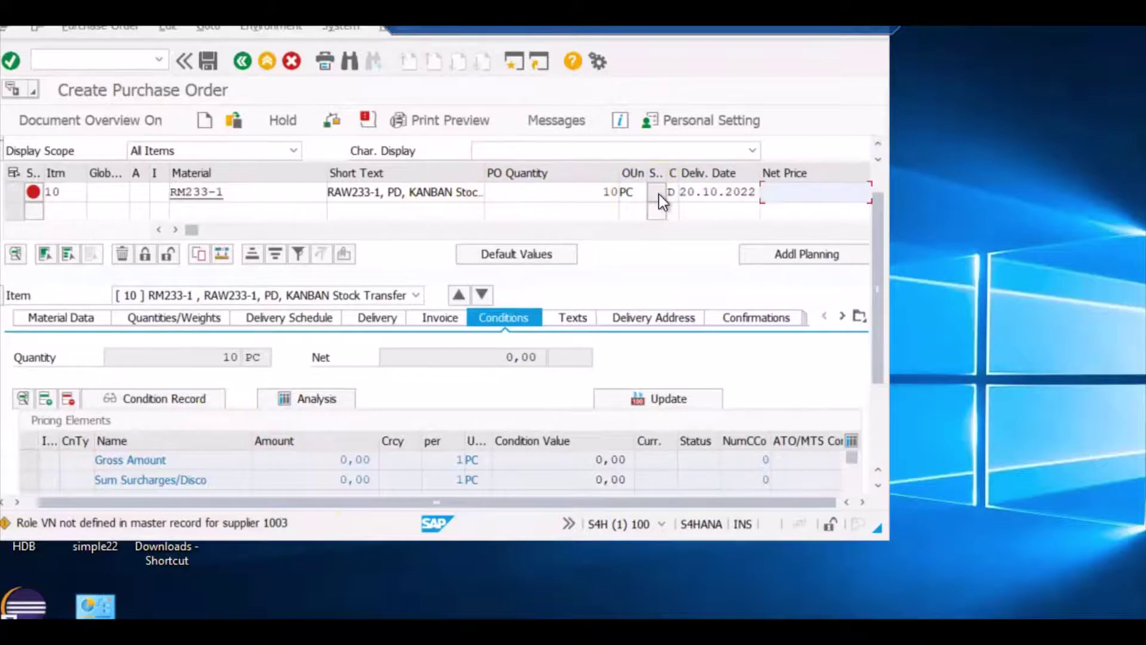
type("10")
key("Return")
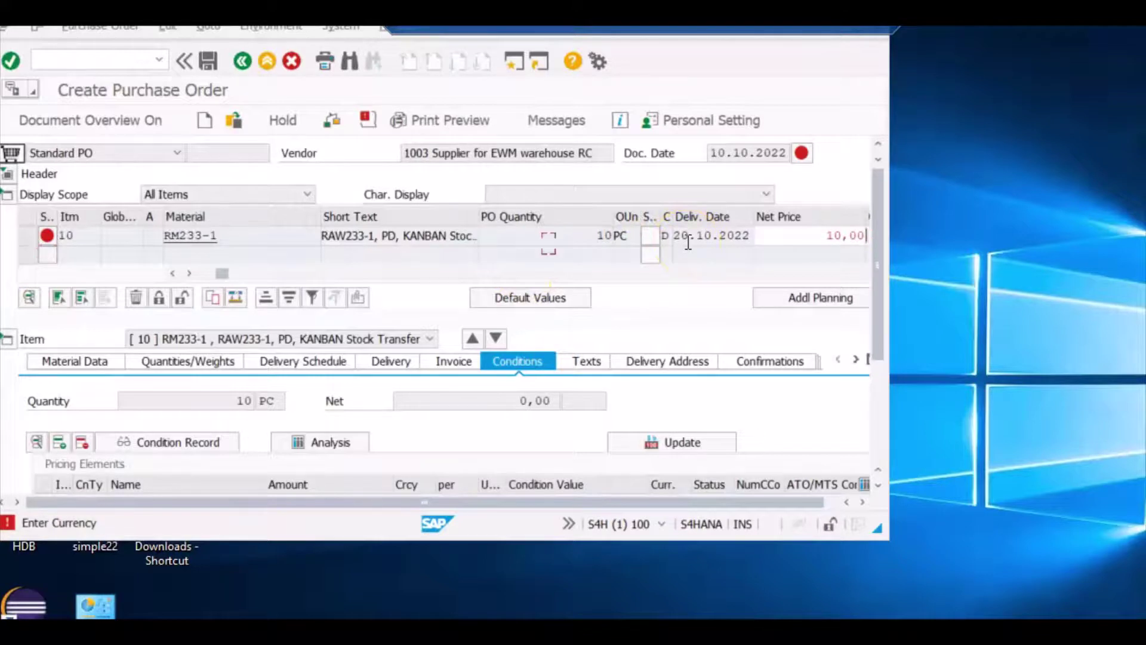
left_click_drag(877, 528, 1129, 606)
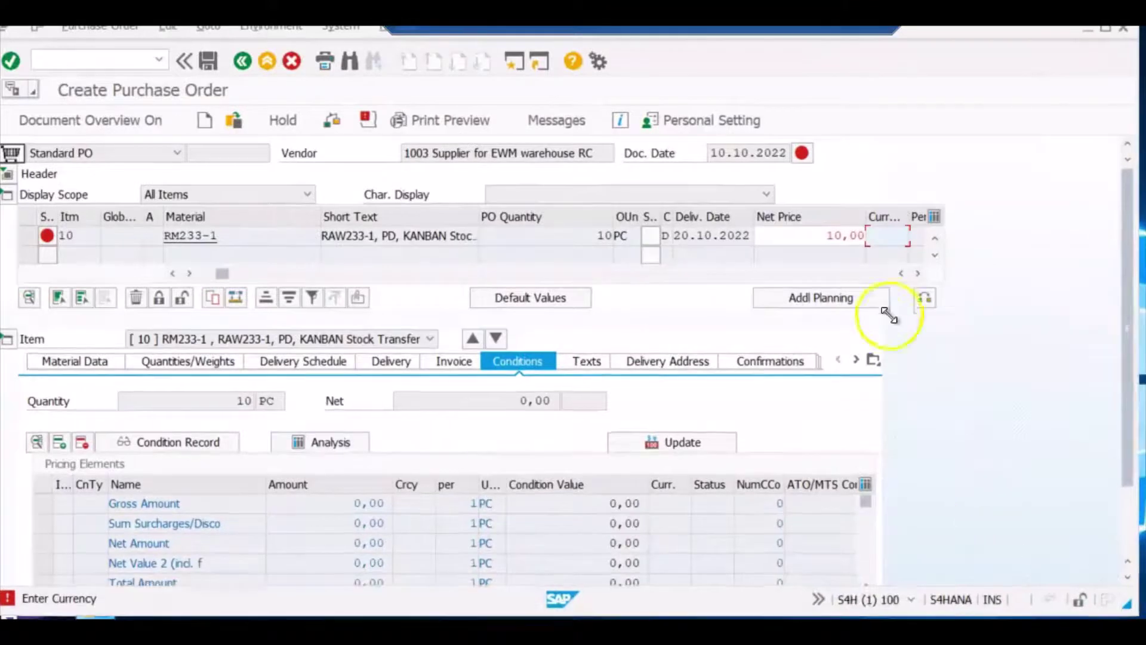
type("inr")
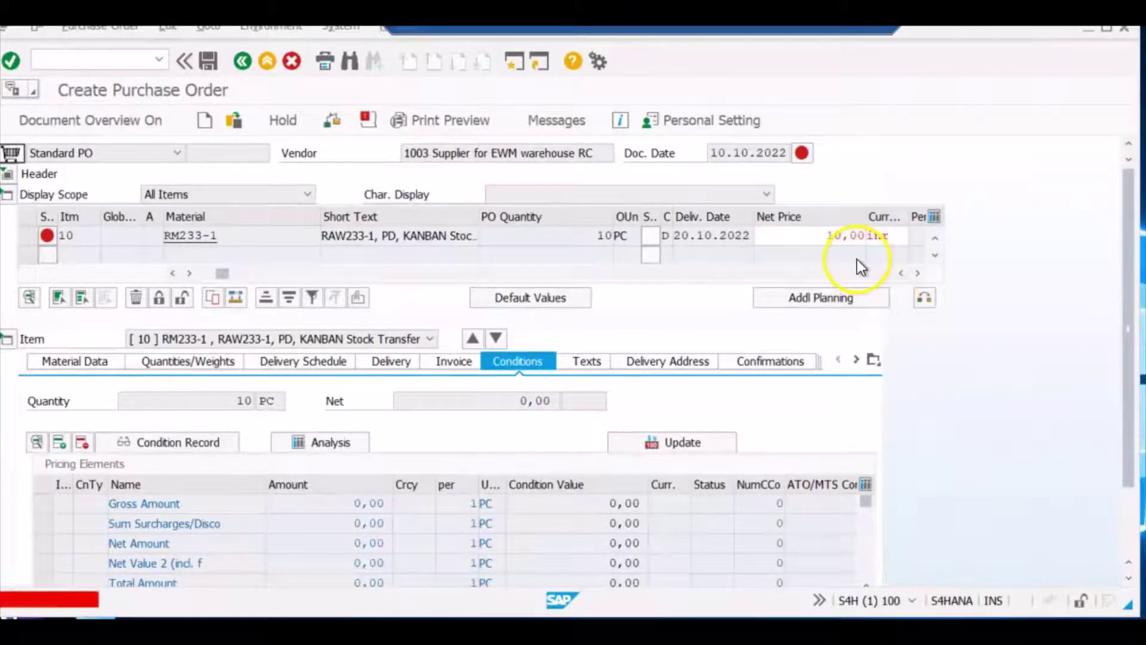
key("Return")
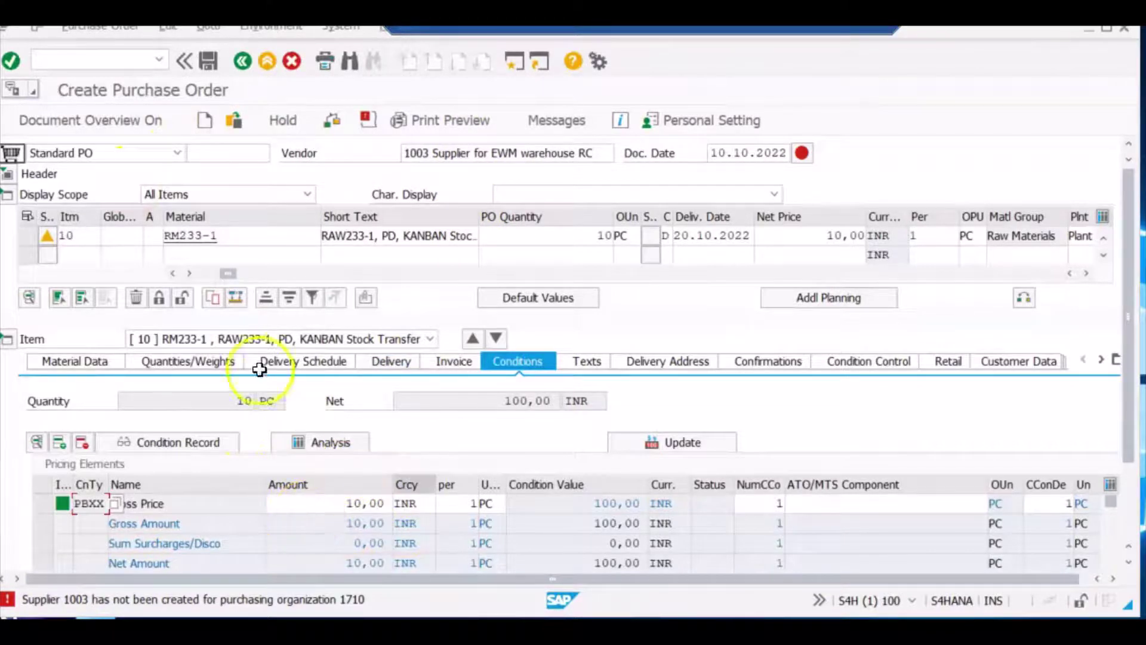
Review the item's invoice and material data, then leave the order without saving.
left_click(467, 361)
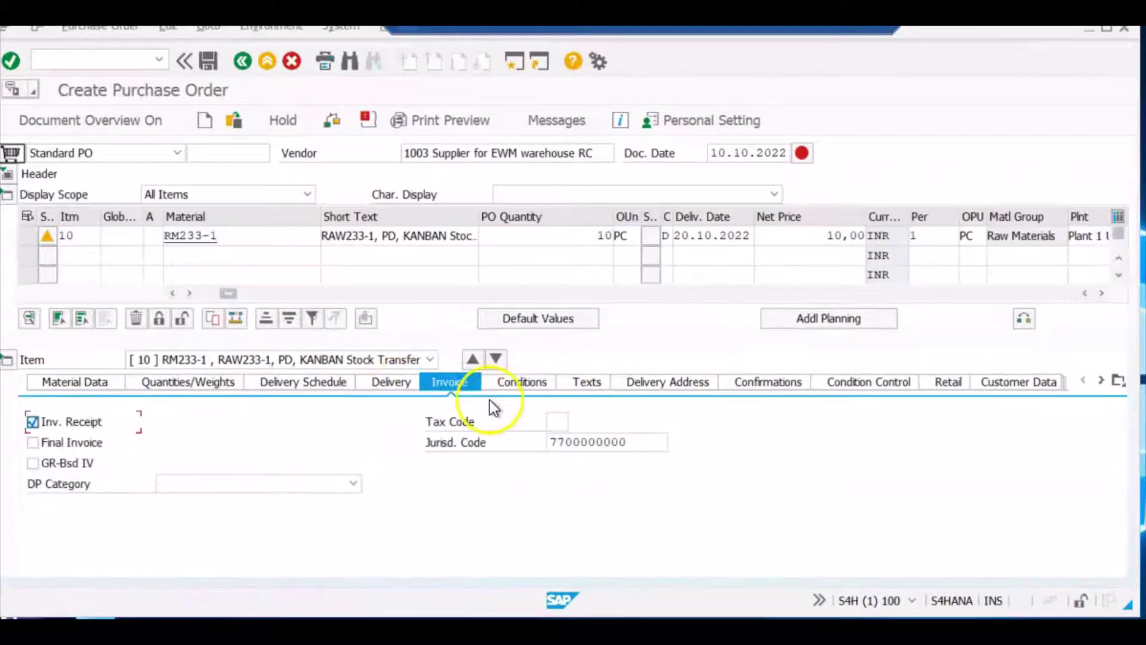
left_click(78, 383)
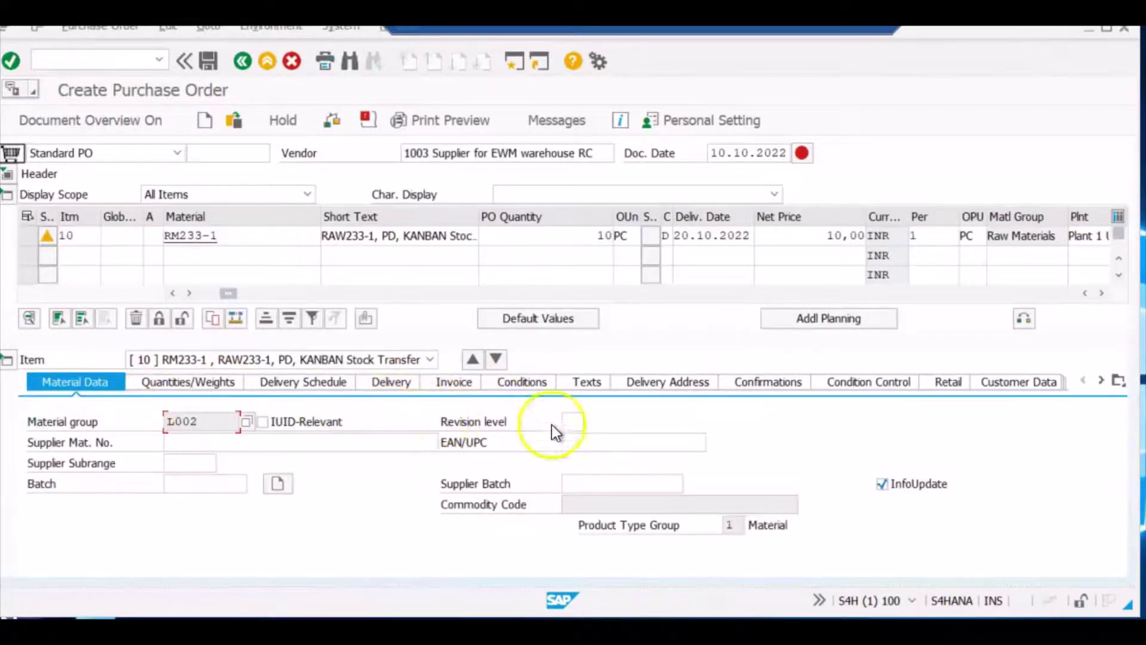
left_click(609, 437)
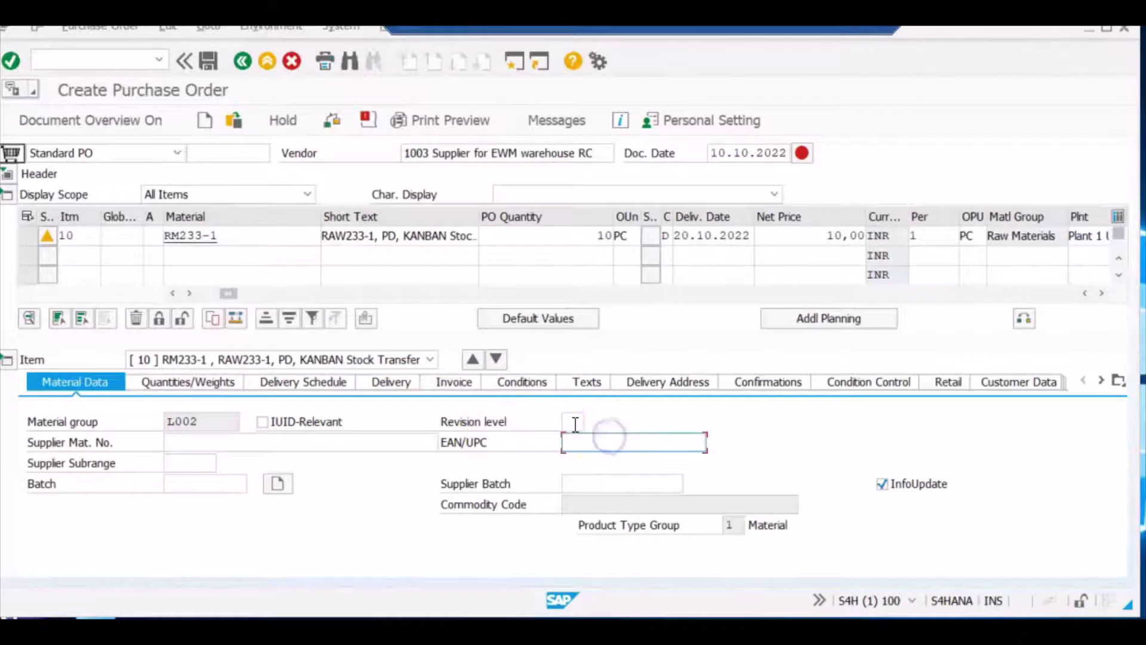
left_click(246, 57)
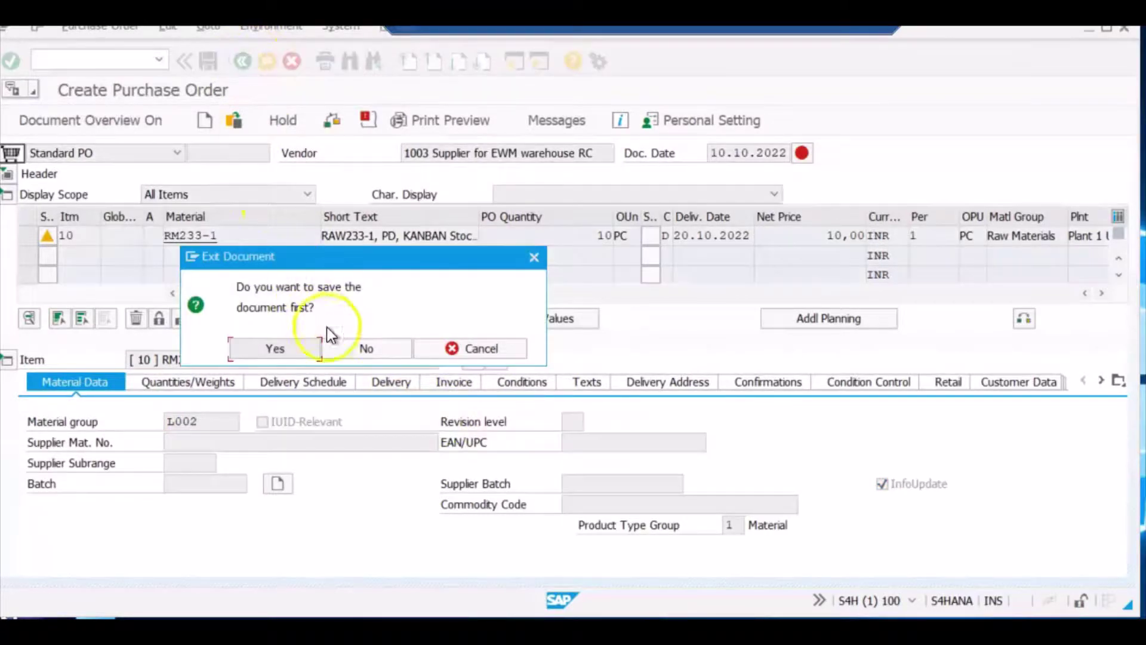
left_click(357, 350)
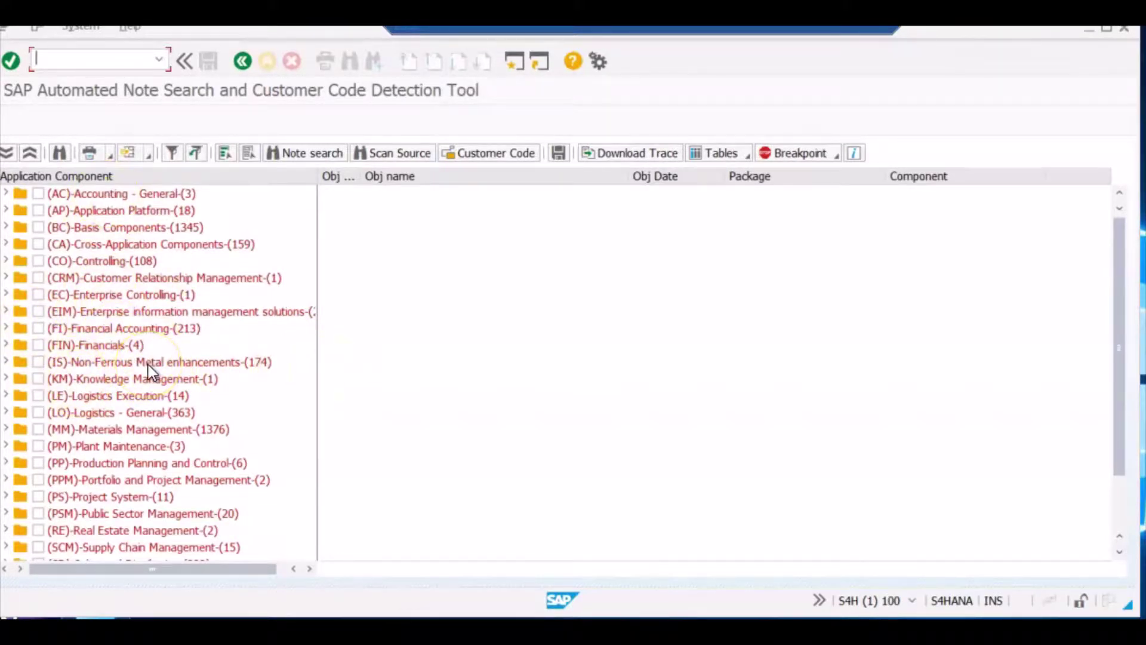
Try Accounting - General, then select FI-Financial Accounting (213) with all its sub-components.
left_click(139, 194)
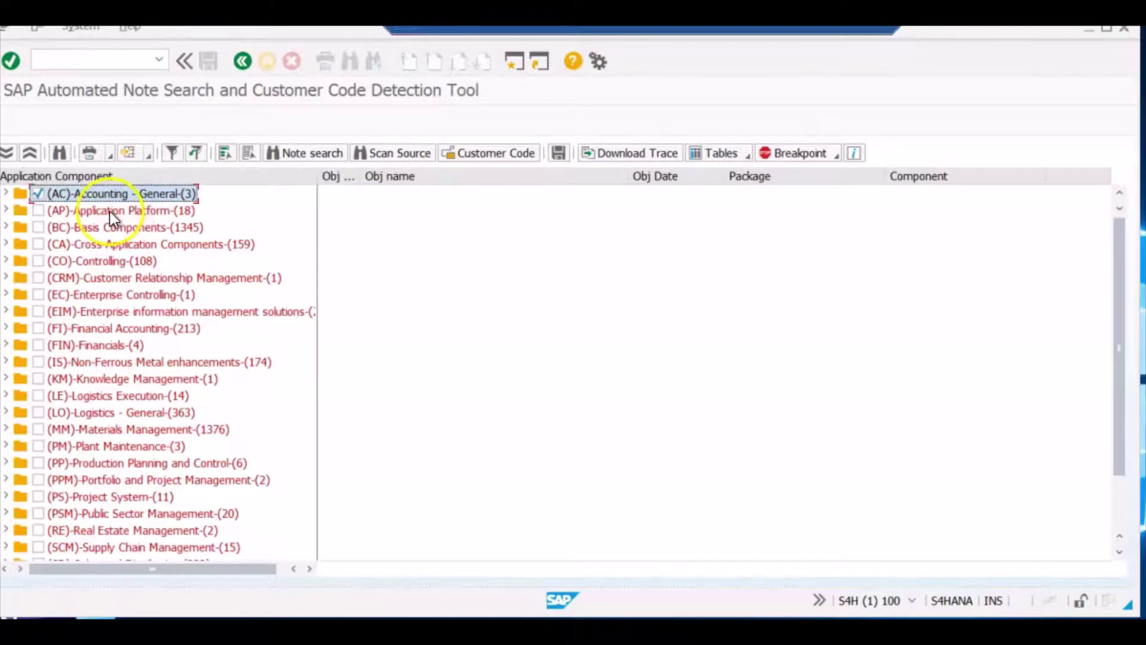
left_click(37, 194)
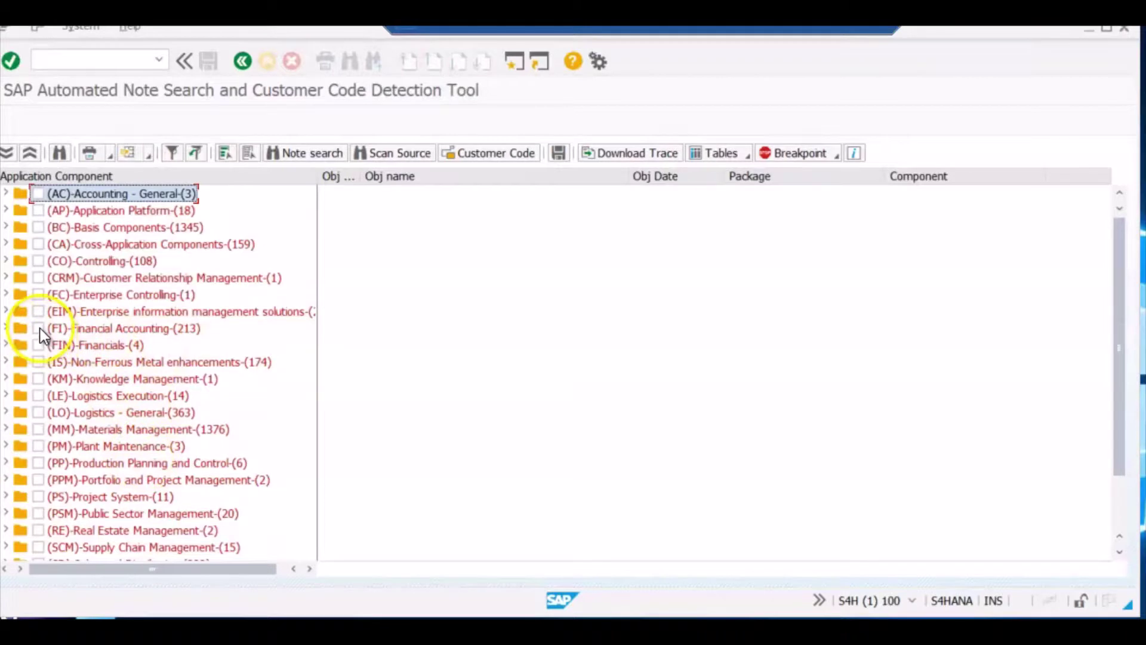
left_click(6, 328)
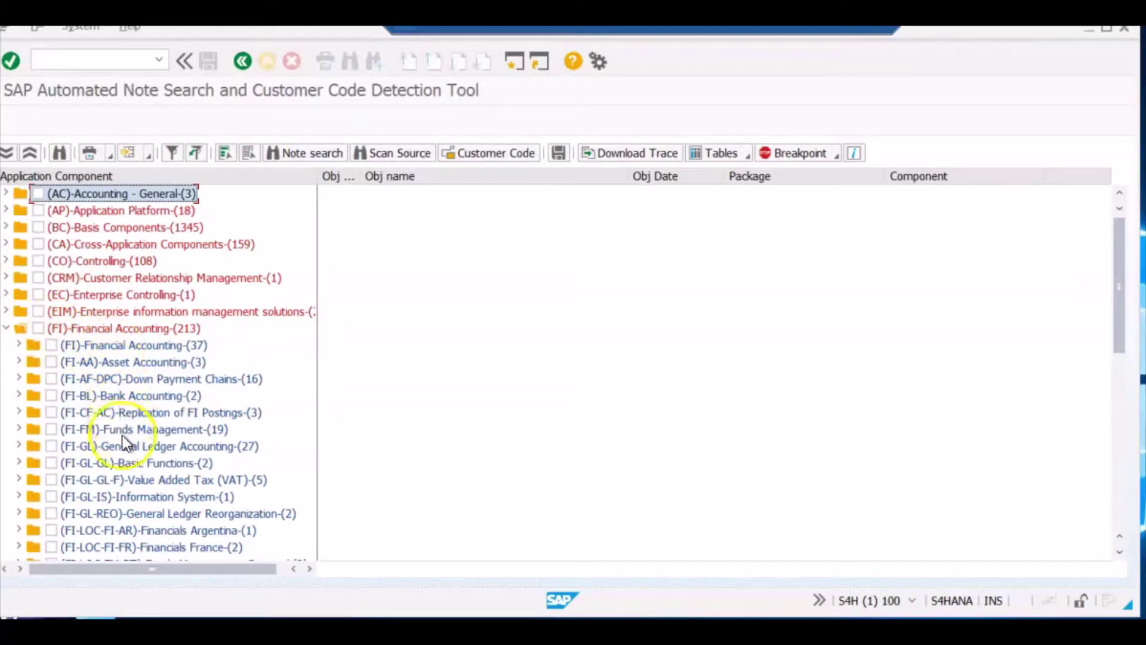
left_click(37, 329)
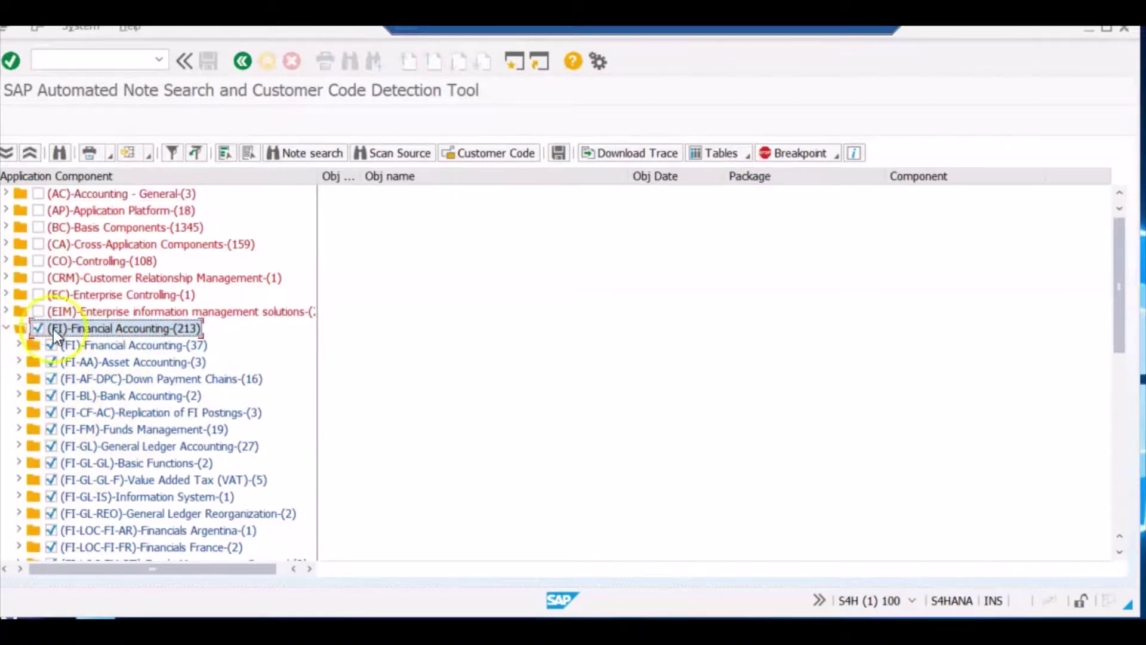
left_click(499, 154)
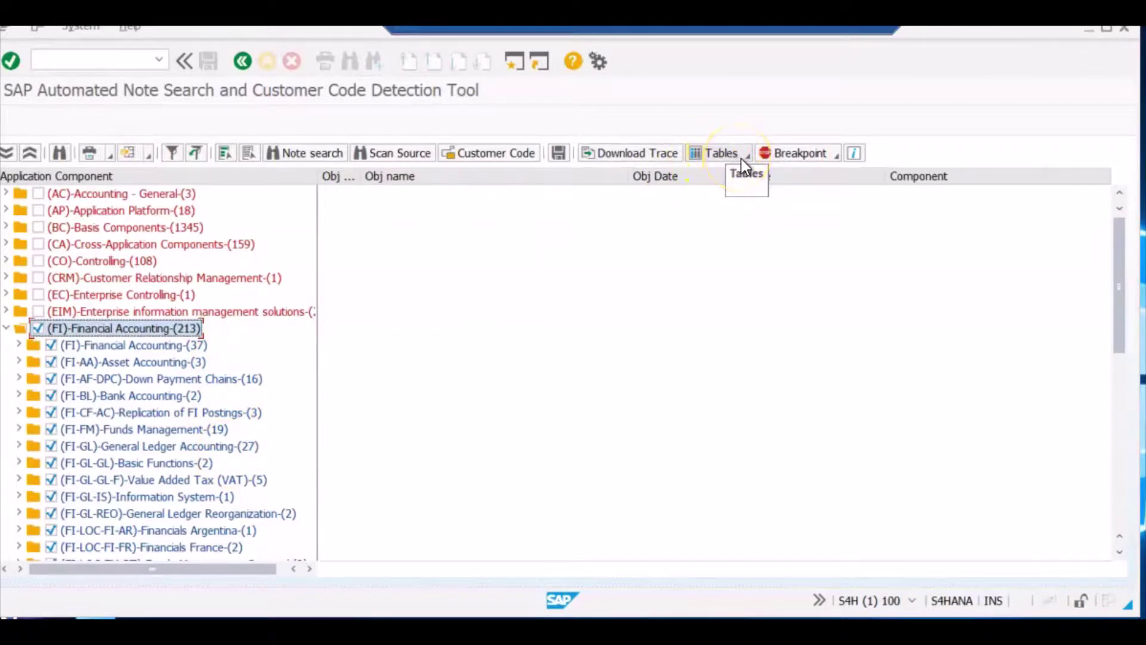
Run the Customer Code search on the selected FI components.
left_click(500, 155)
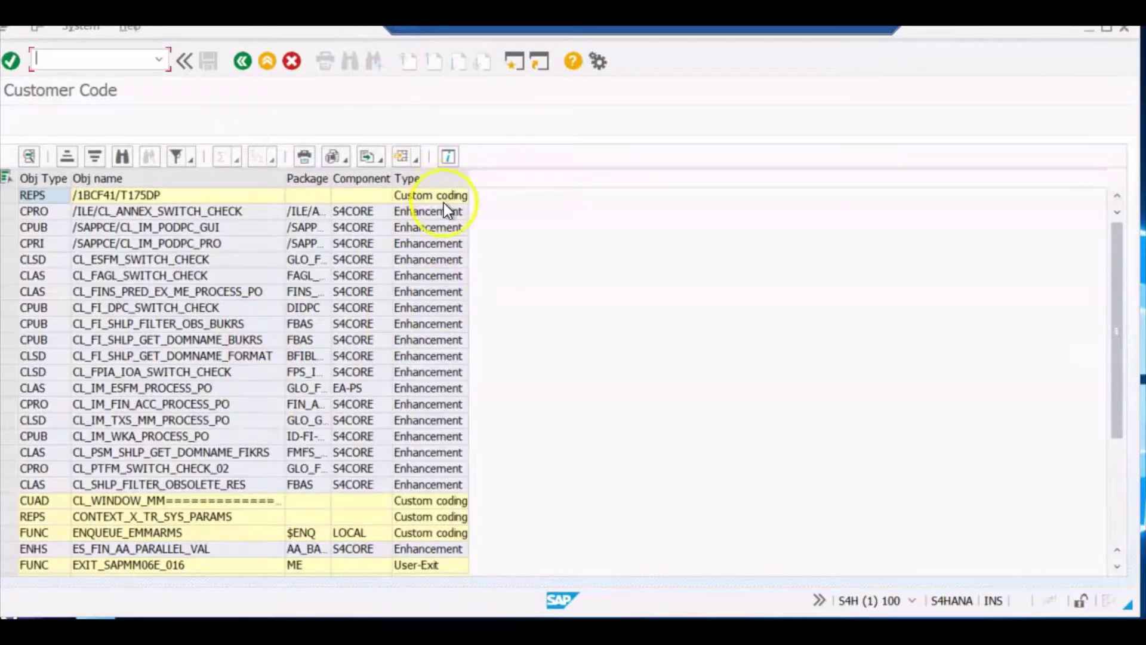
left_click(444, 311)
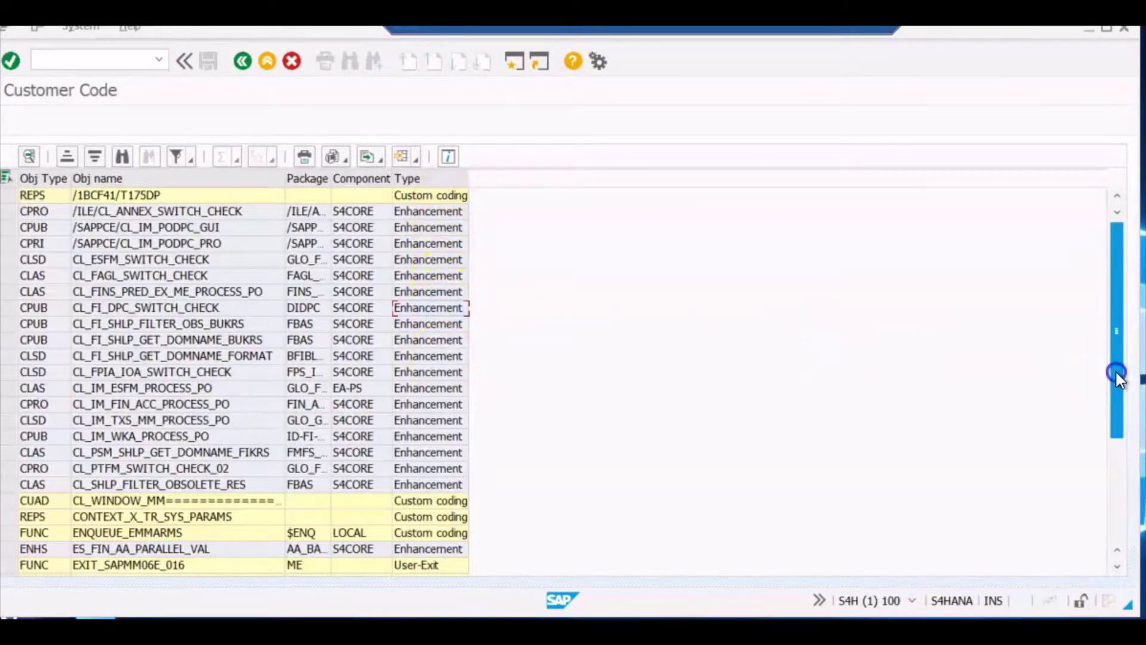
left_click_drag(1115, 370, 1117, 491)
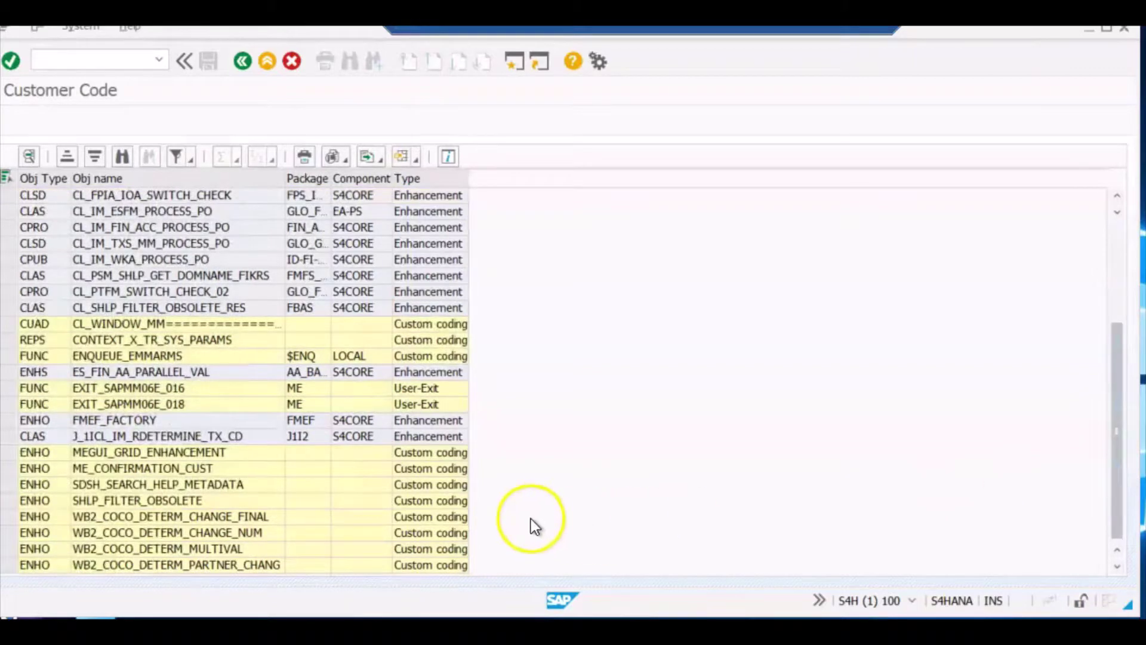
left_click(432, 484)
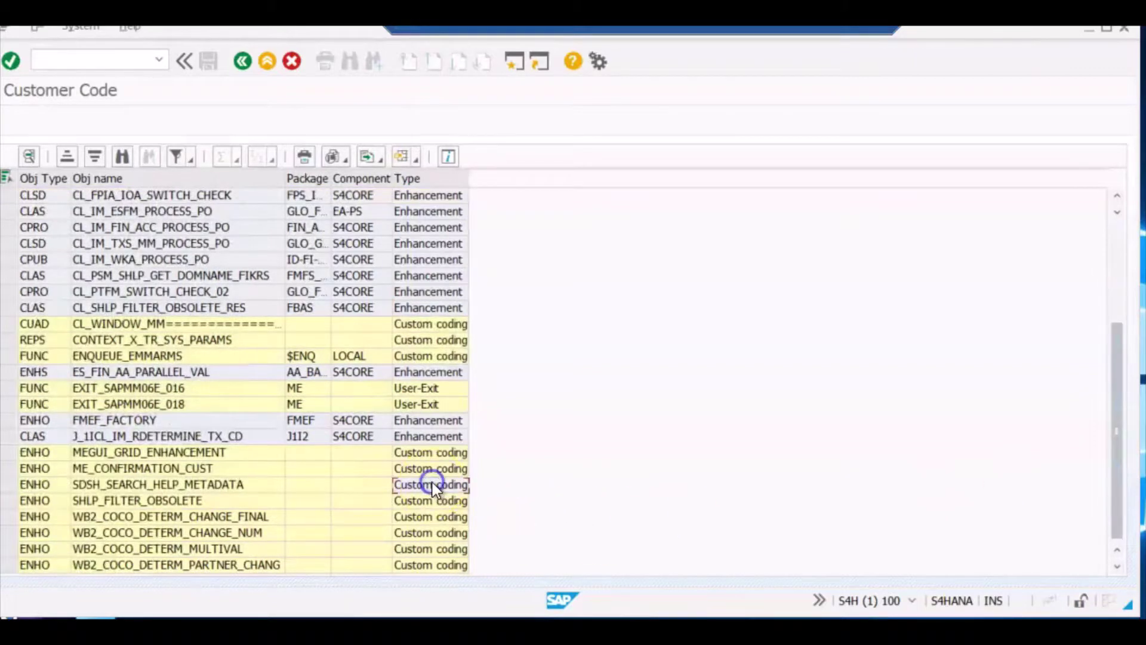
left_click(421, 388)
left_click(422, 484)
left_click(217, 484)
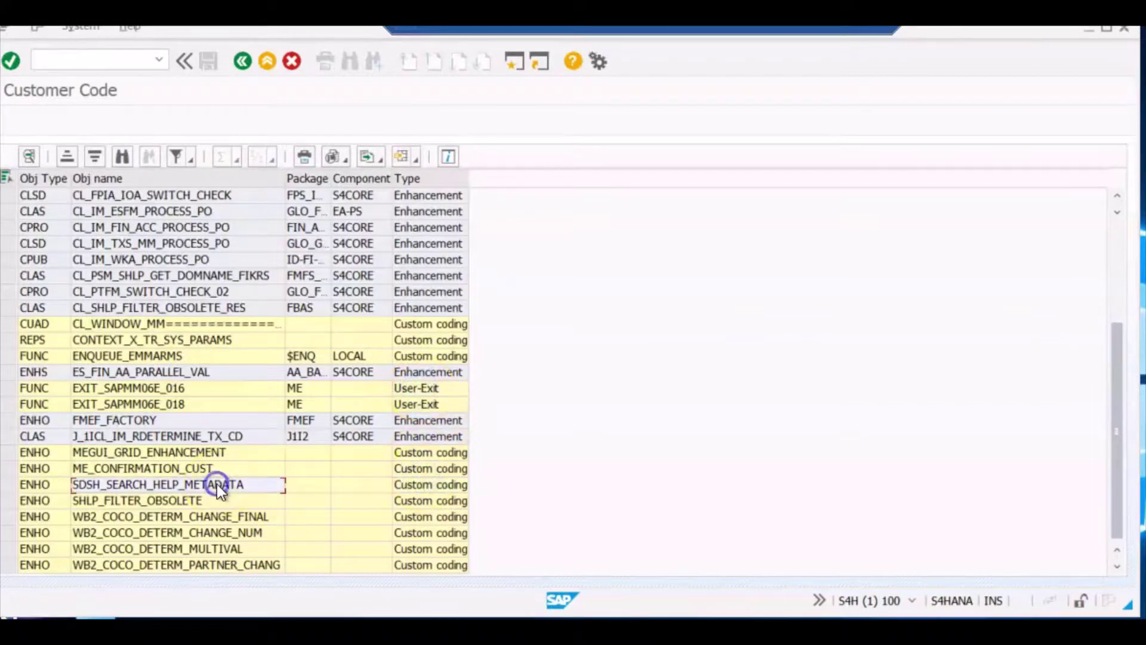
left_click(214, 532)
left_click(430, 404)
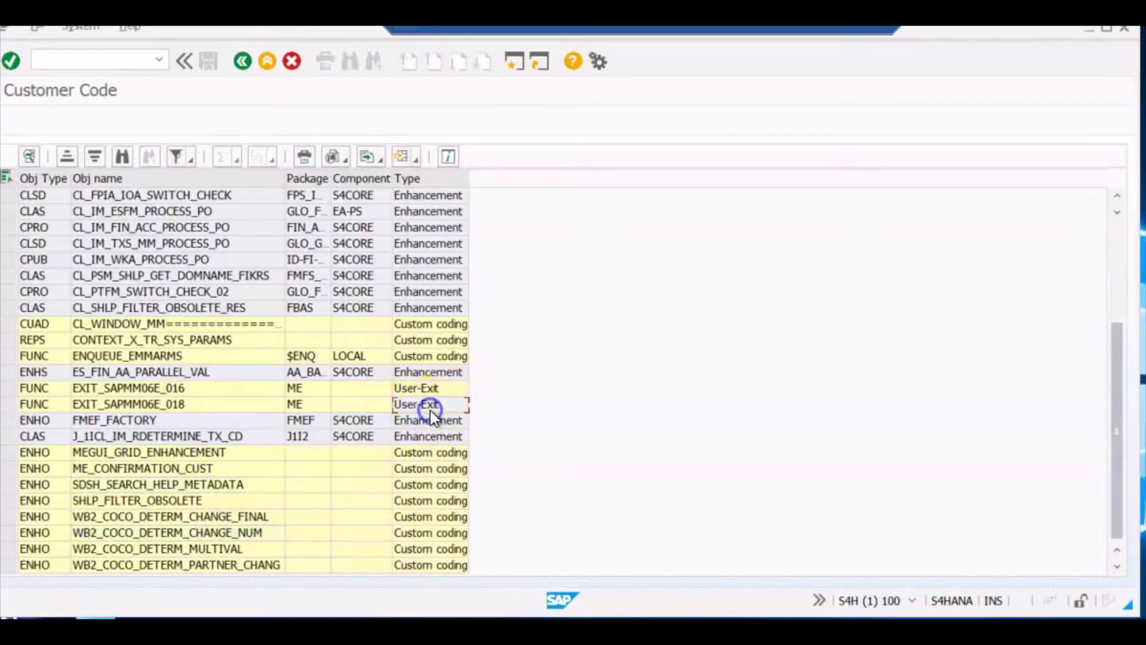
left_click(170, 430)
left_click(153, 389)
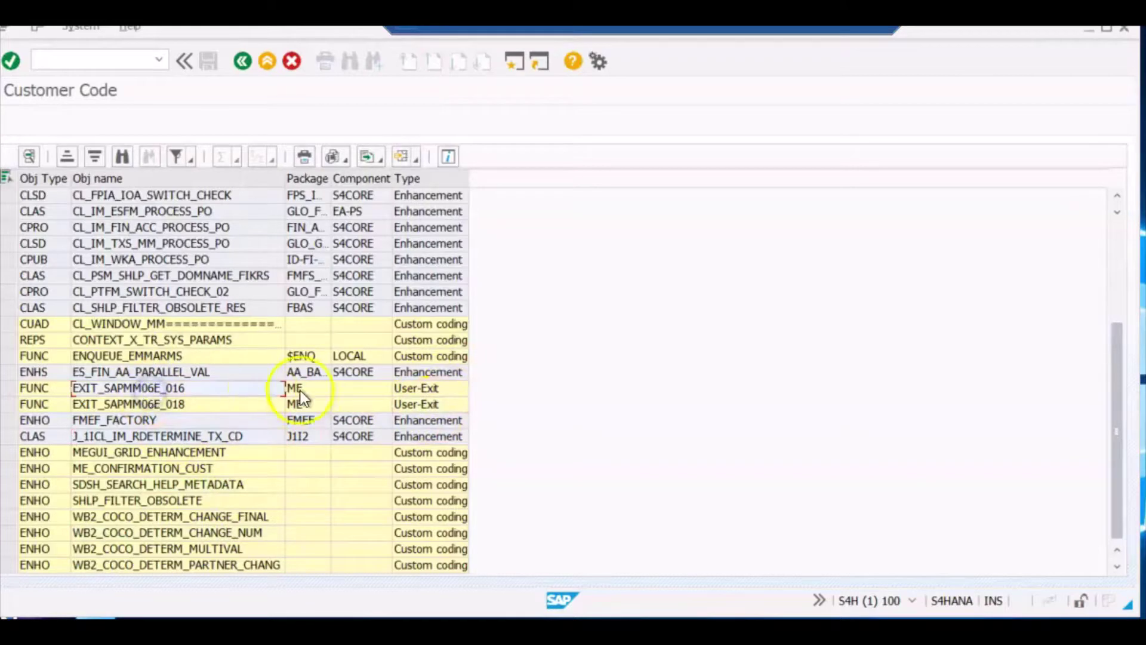
left_click(427, 398)
left_click(192, 371)
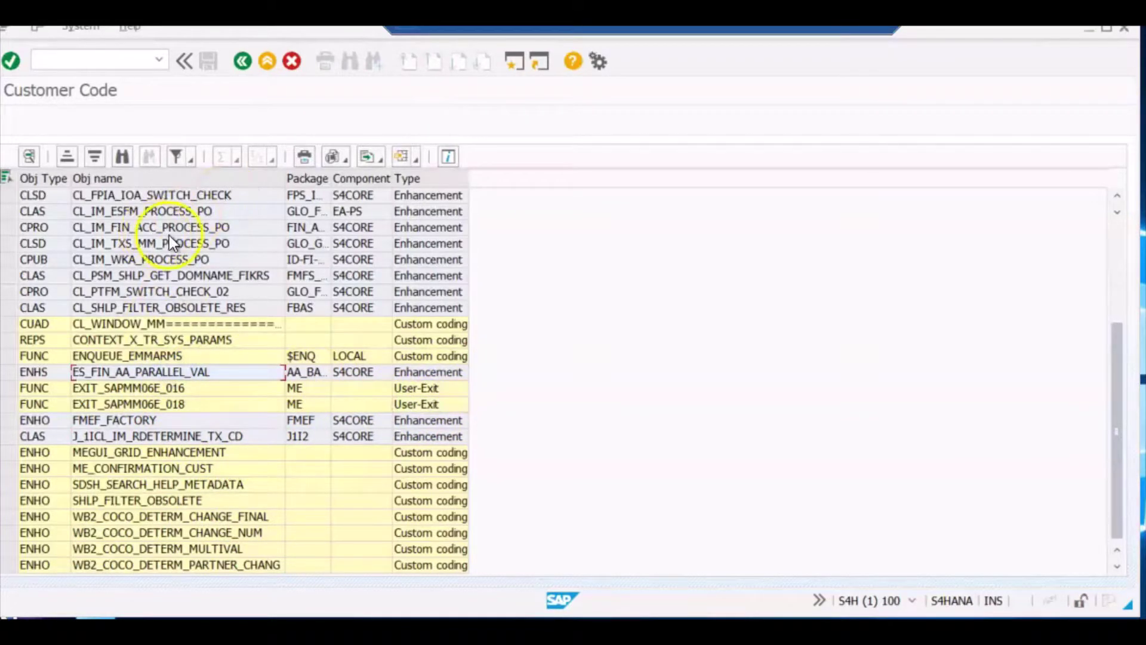
left_click(149, 227)
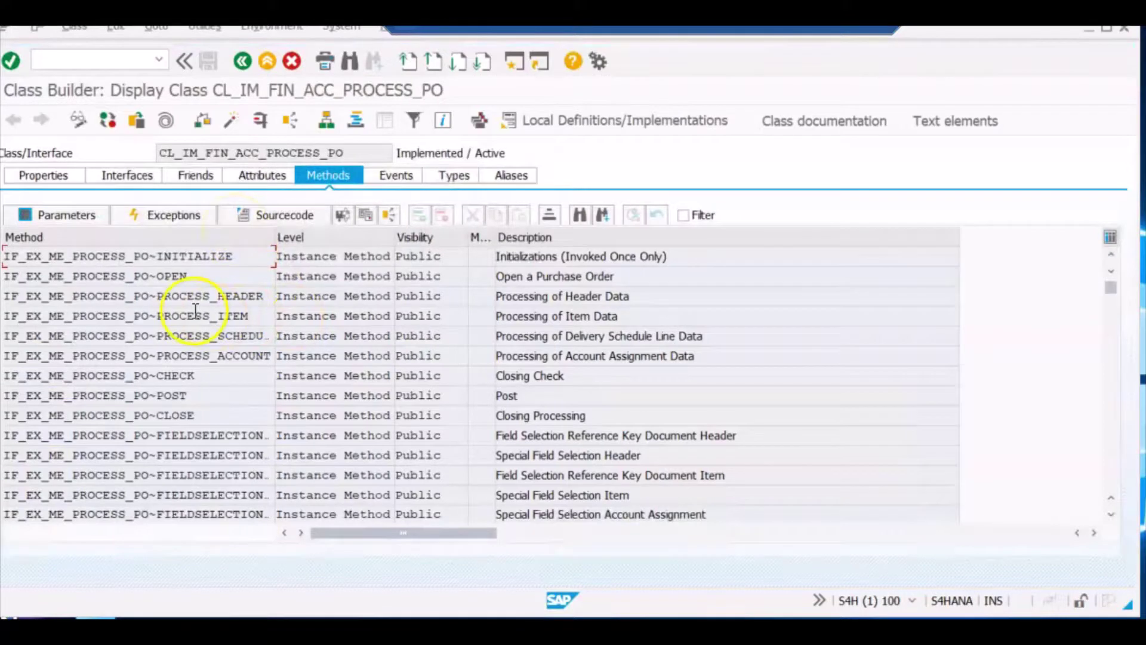
left_click(54, 182)
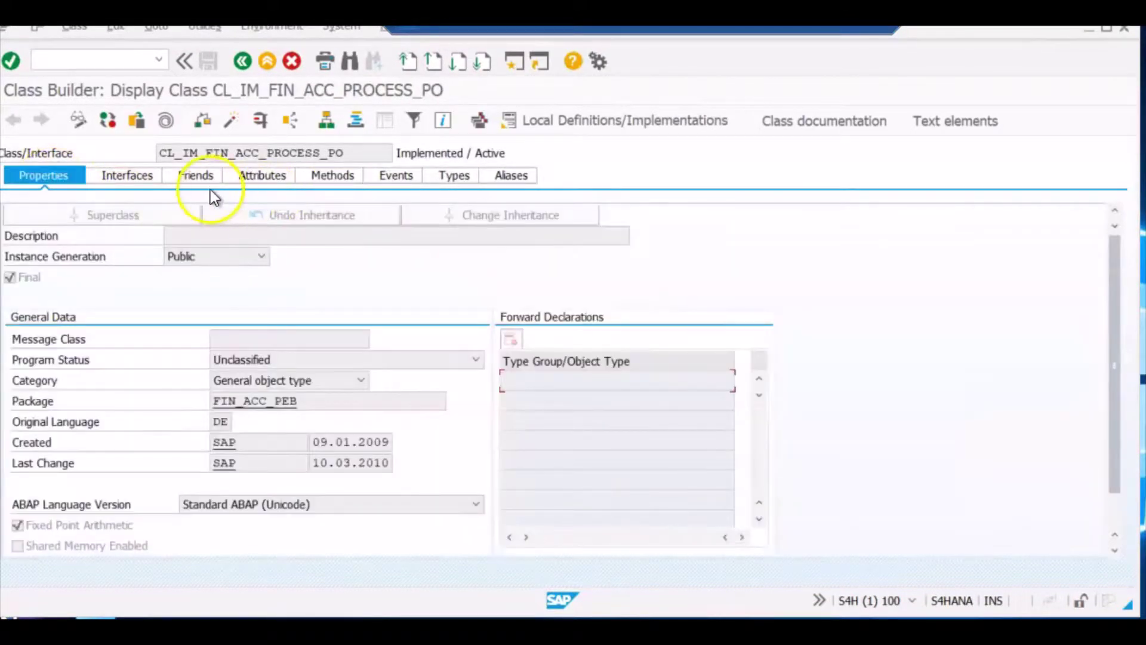
left_click(127, 176)
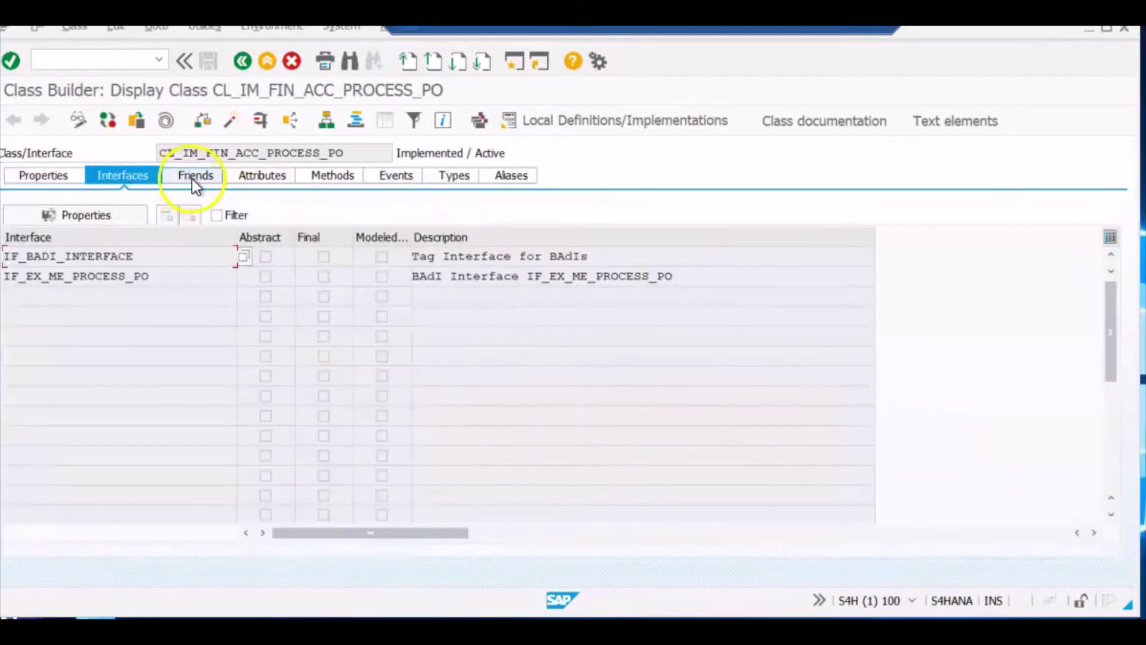
left_click(194, 176)
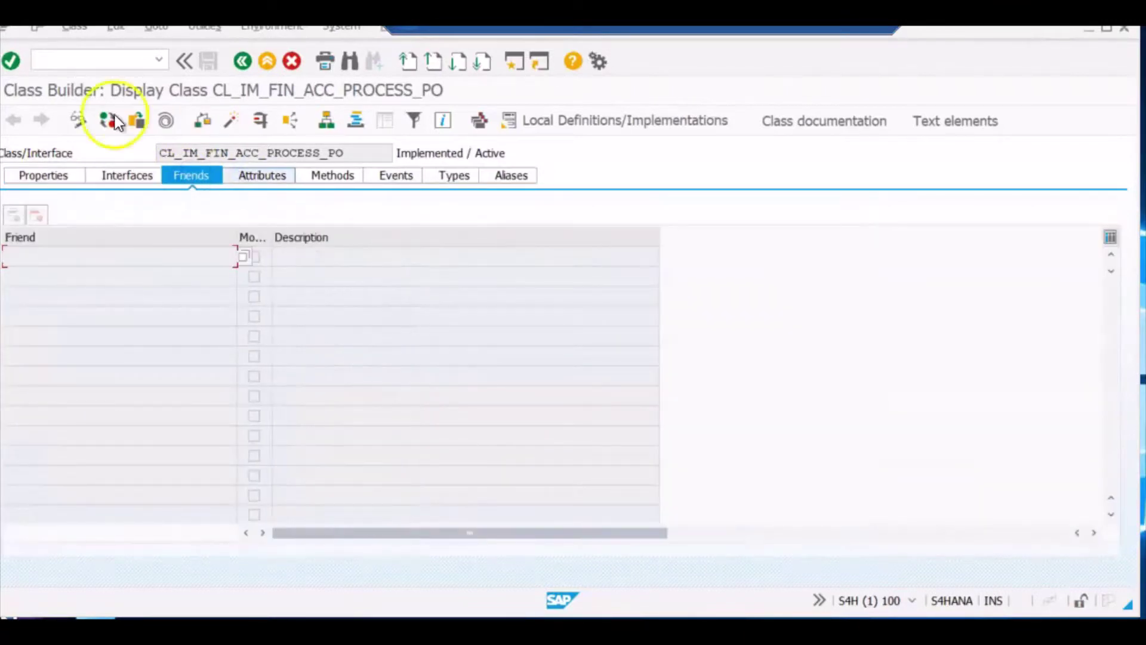
left_click(242, 60)
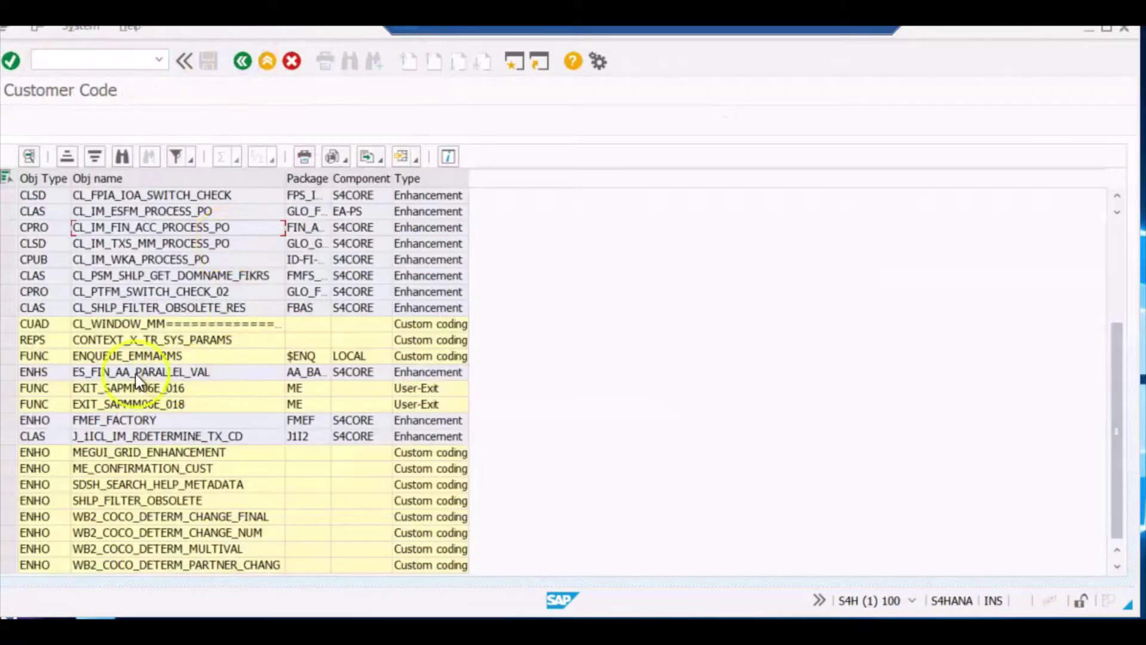
double_click(134, 397)
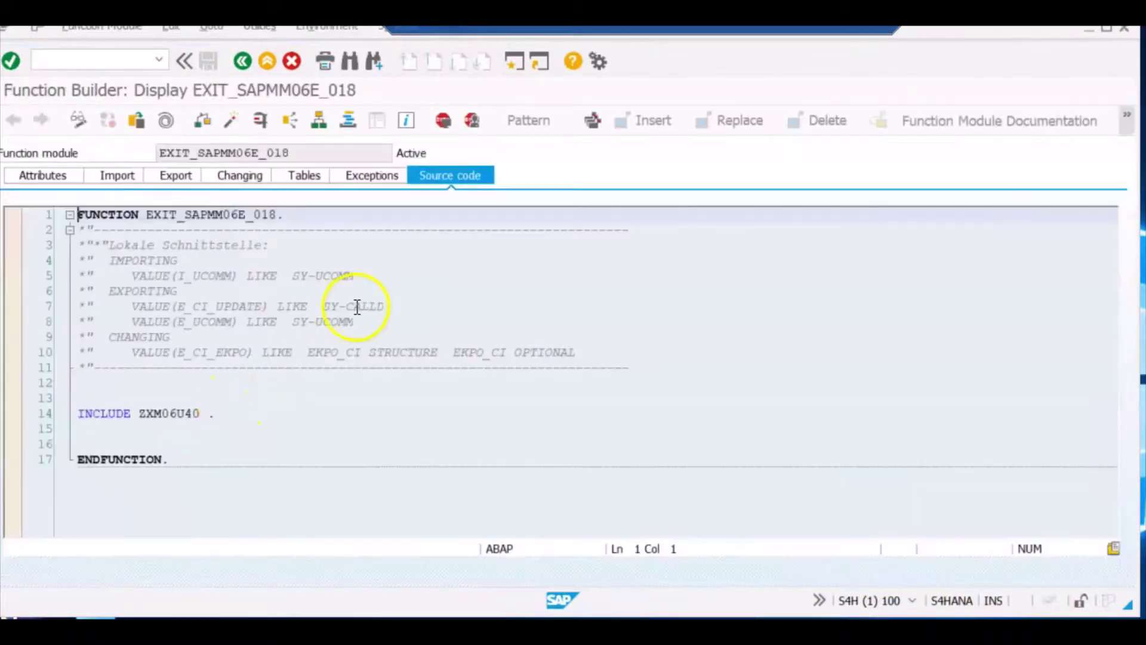
left_click_drag(215, 412, 92, 413)
left_click(226, 408)
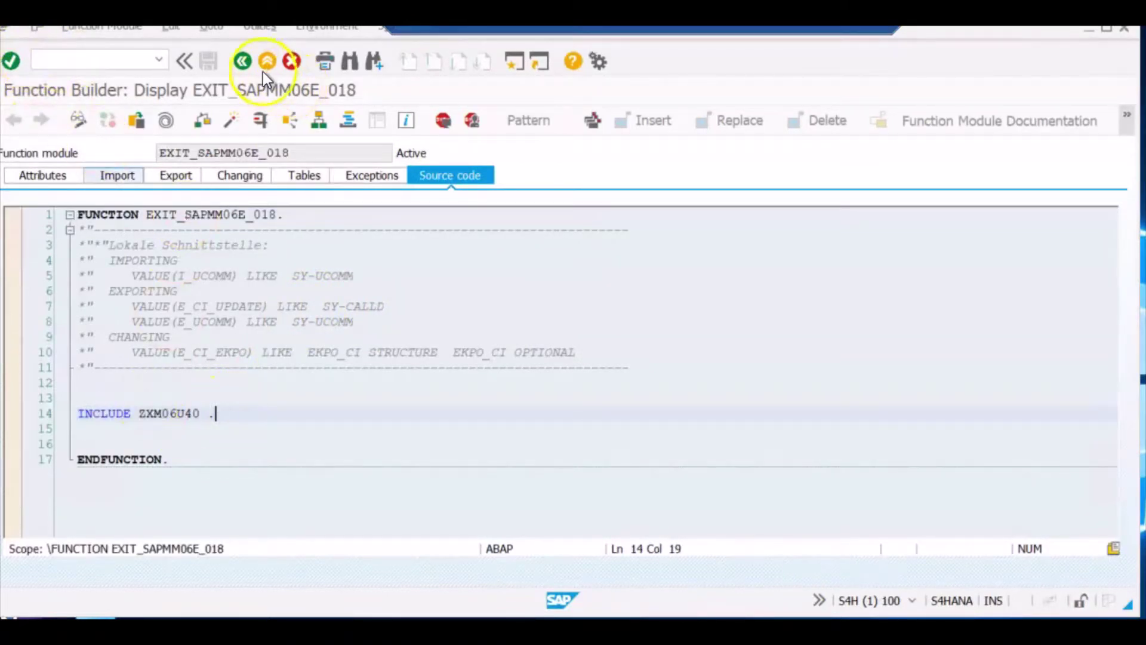
left_click(246, 62)
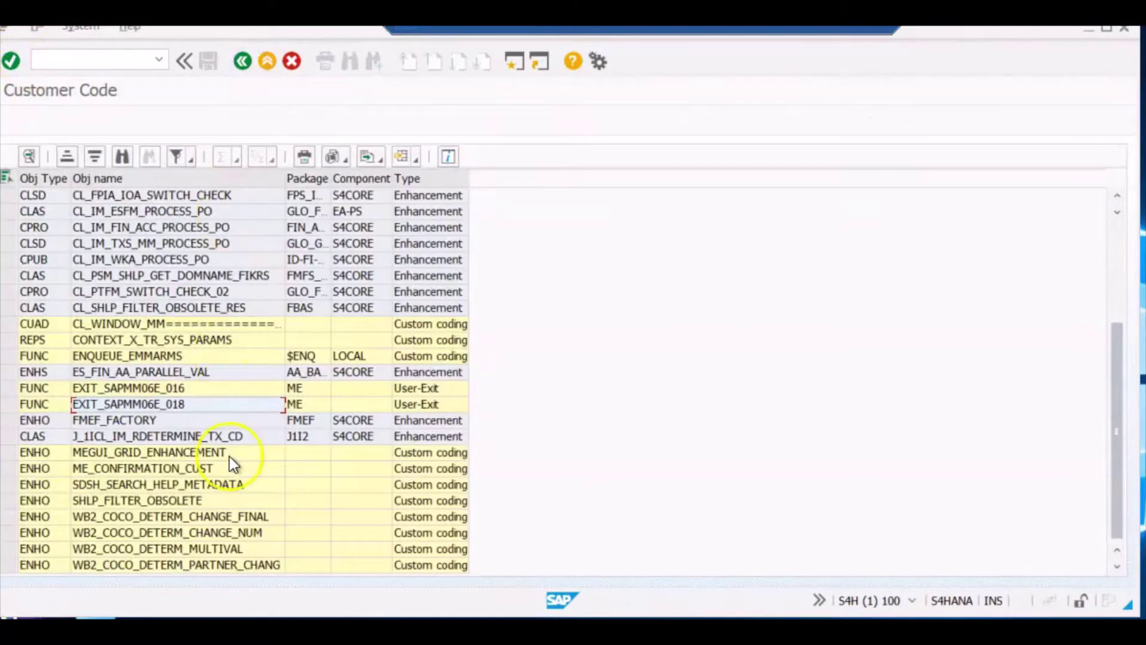
Highlight SDSH_SEARCH_HELP_METADATA, WB2_COCO_DETERM_CHANGE_FINAL, CL_IM_FIN_ACC_PROCESS_PO and CL_PSM_SHLP_GET_DOMNAME_FIKRS entries.
left_click(237, 492)
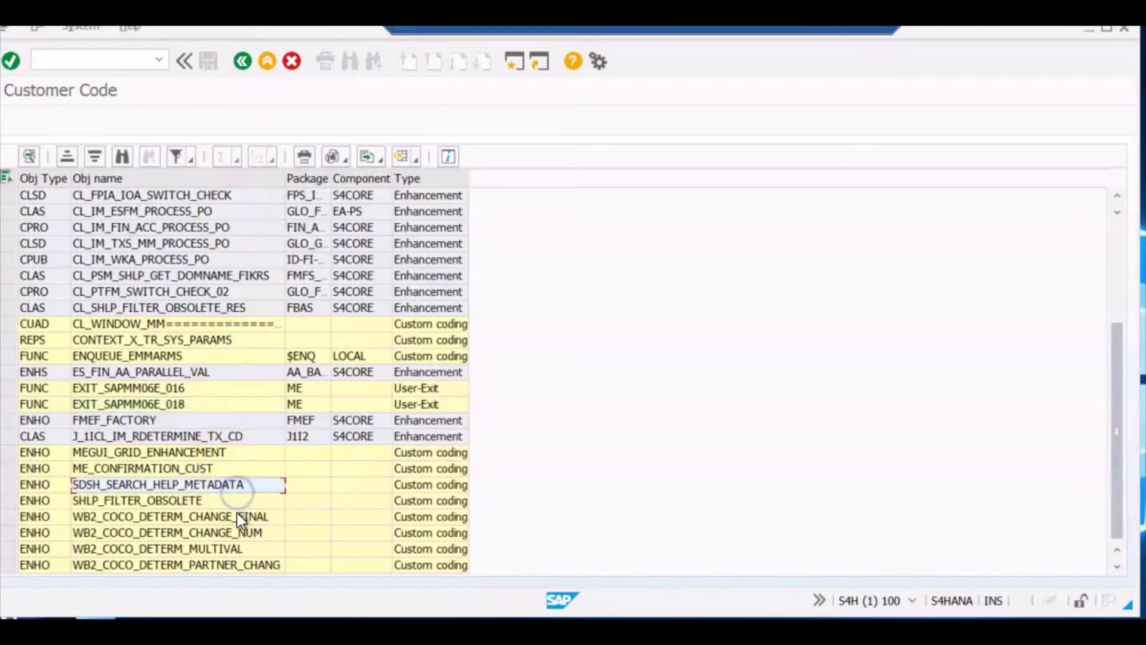
left_click(238, 515)
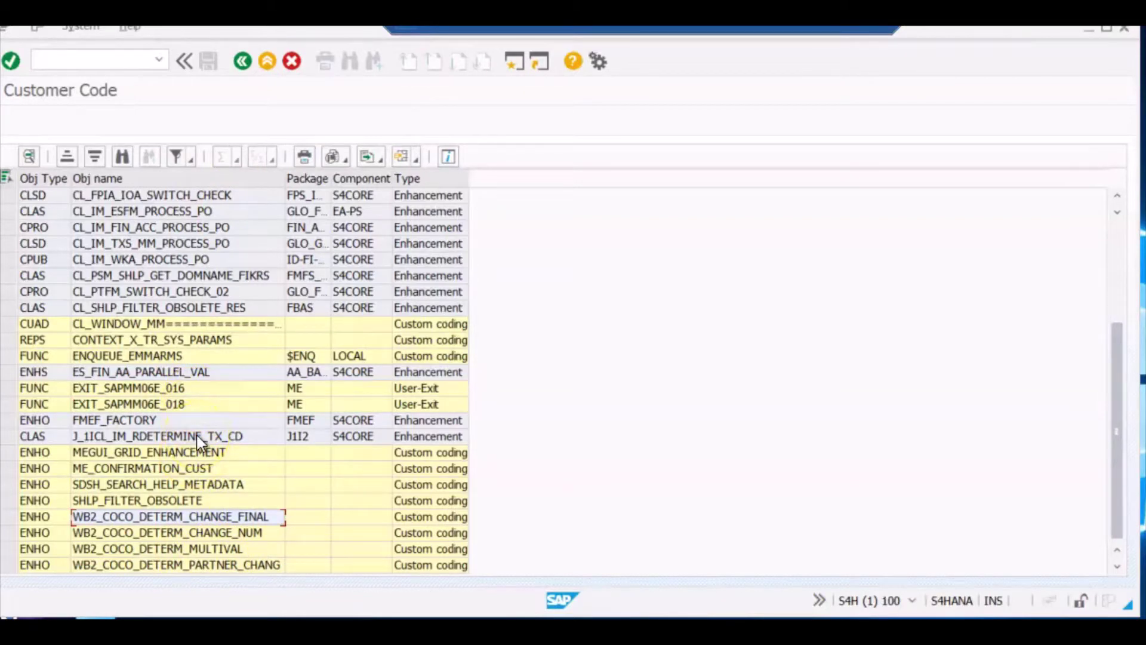
left_click(181, 229)
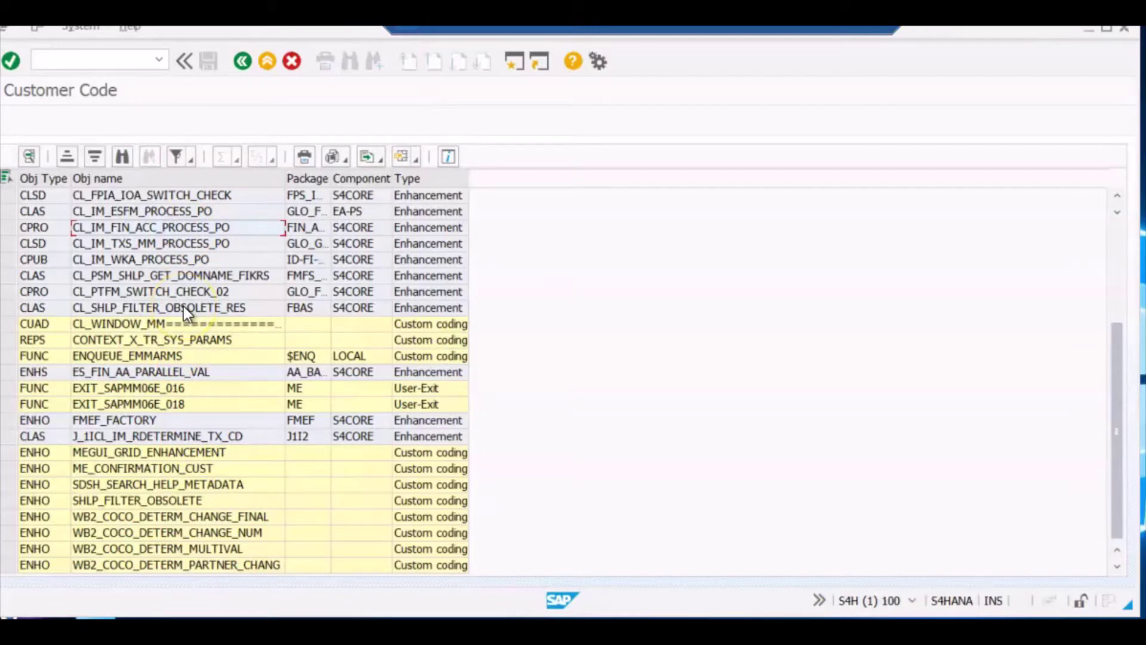
left_click(184, 277)
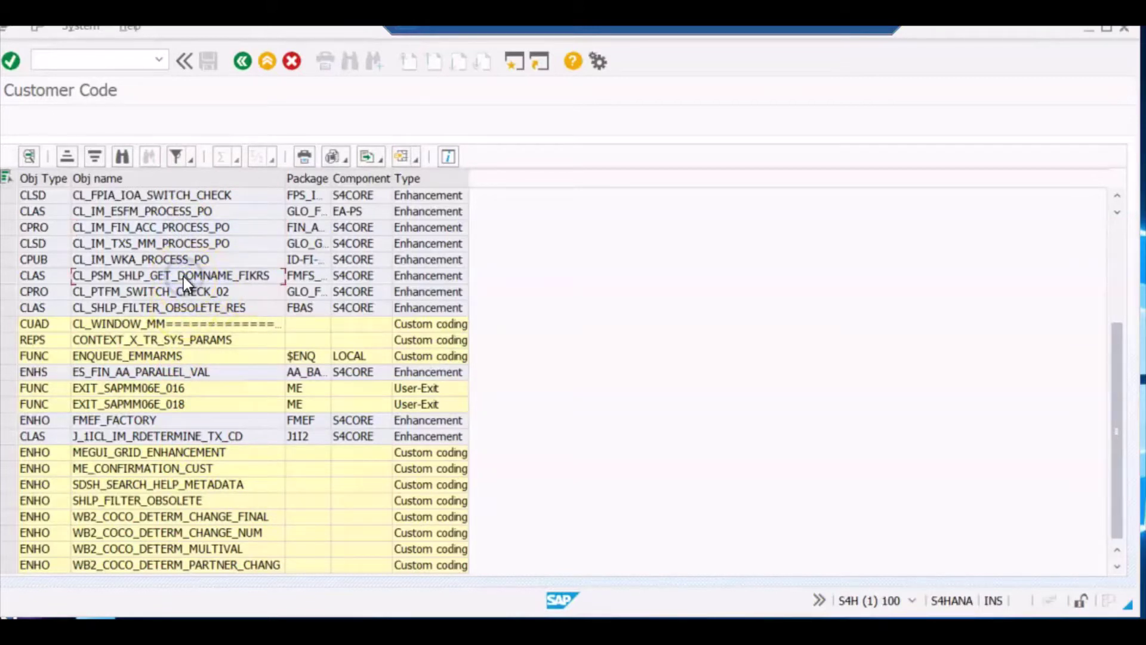